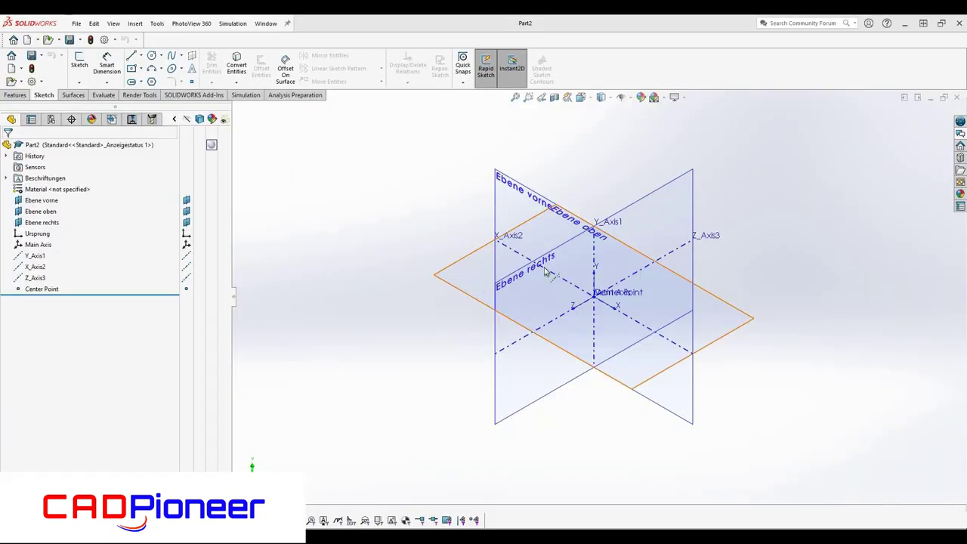
- On Ebene oben, sketch a centre rectangle dimensioned 320 wide and 260 tall
left_click(531, 274)
left_click(524, 248)
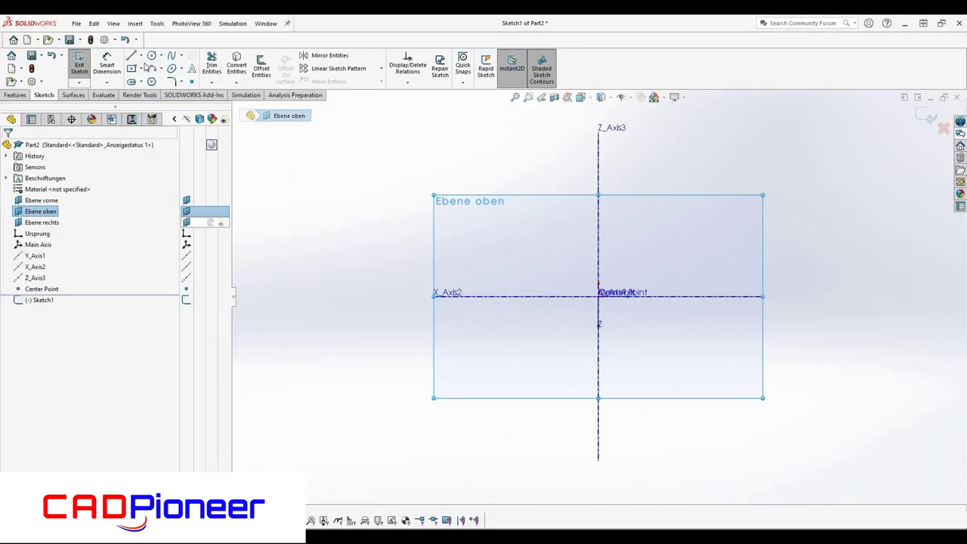
left_click(598, 295)
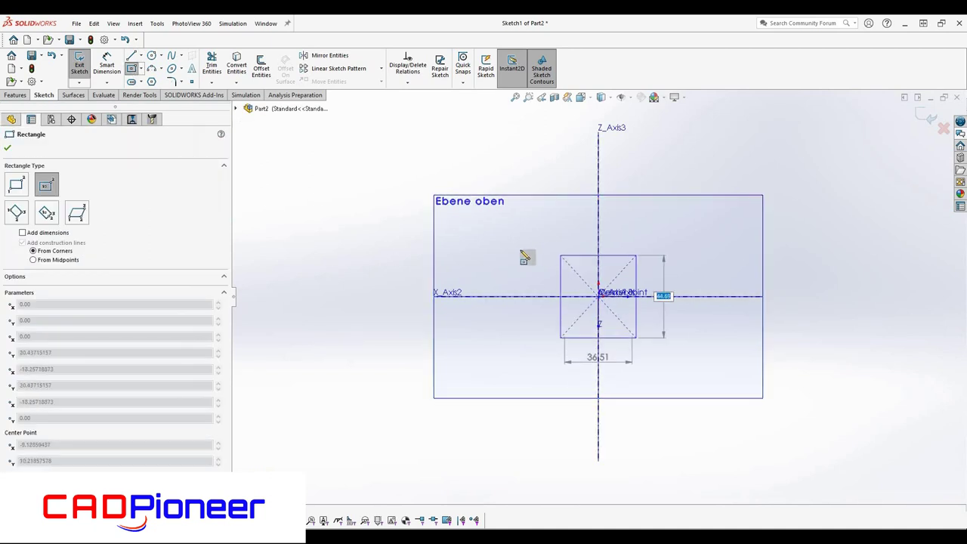
left_click(490, 243)
left_click(107, 64)
left_click(566, 242)
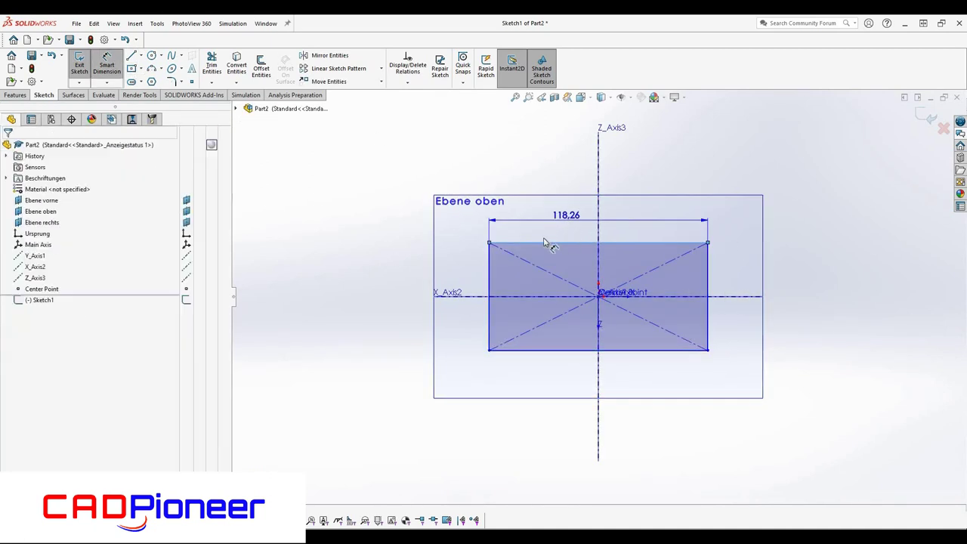
left_click(543, 242)
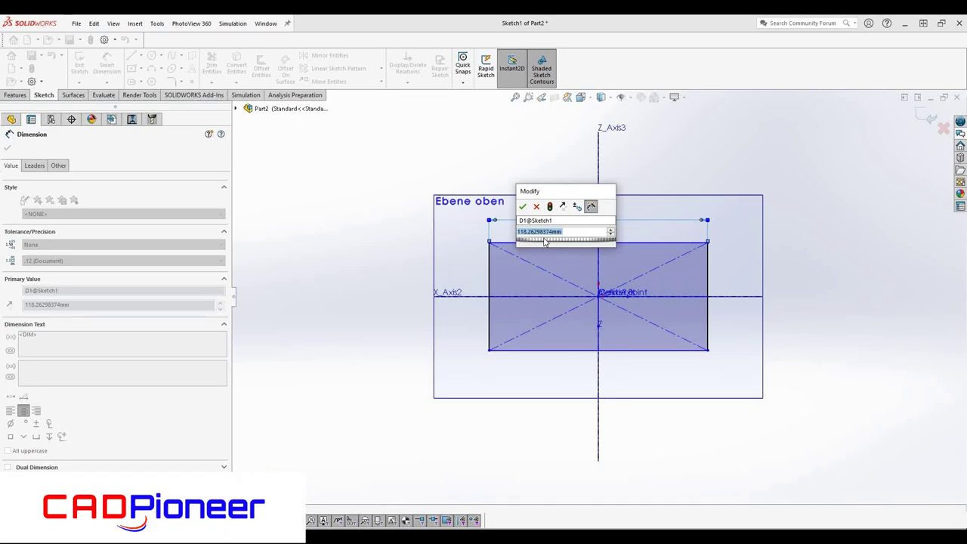
key("Return")
left_click(489, 302)
left_click(446, 300)
type("260")
key("Return")
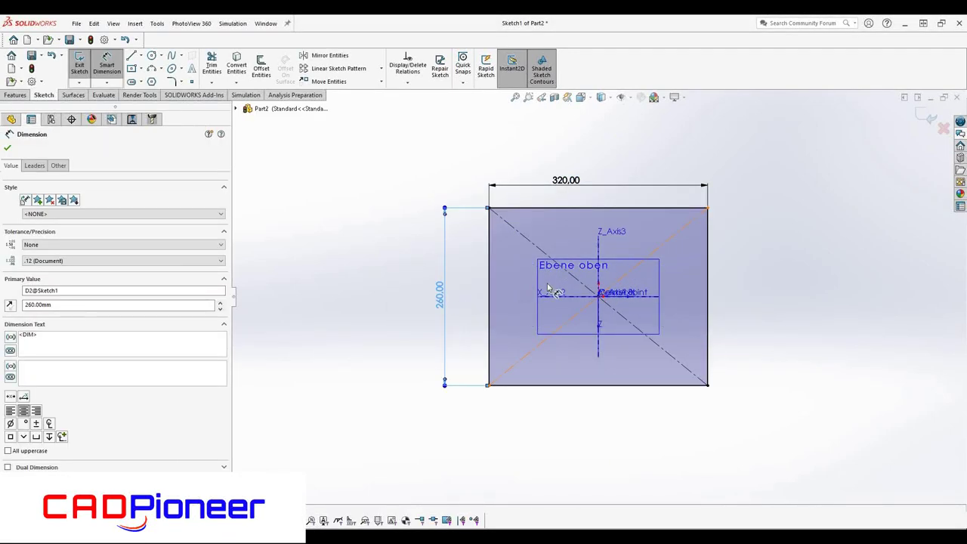
- Round all four rectangle corners with R75, close the sketch, and start a sketch on Ebene vorne
left_click(172, 81)
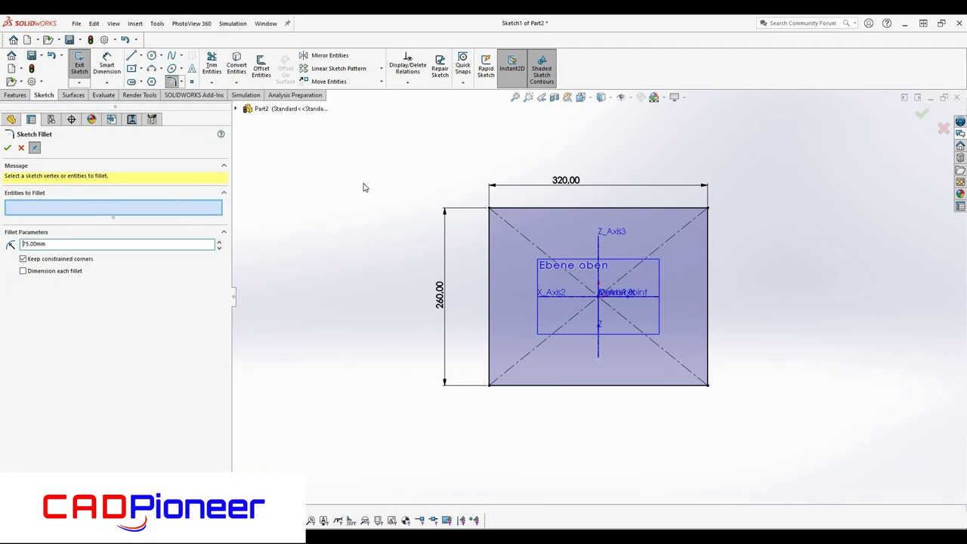
left_click(489, 208)
left_click(490, 384)
left_click(707, 384)
left_click(707, 208)
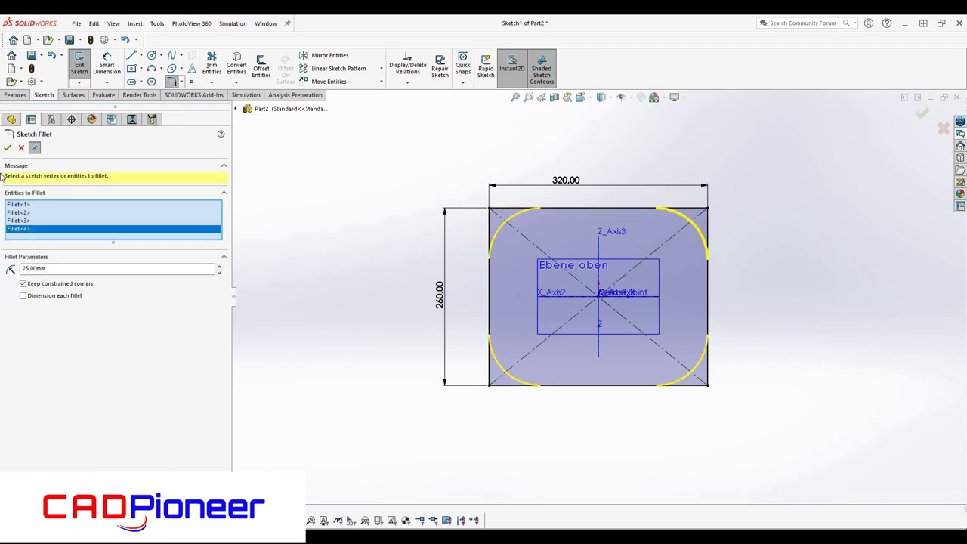
key("Return")
left_click(922, 115)
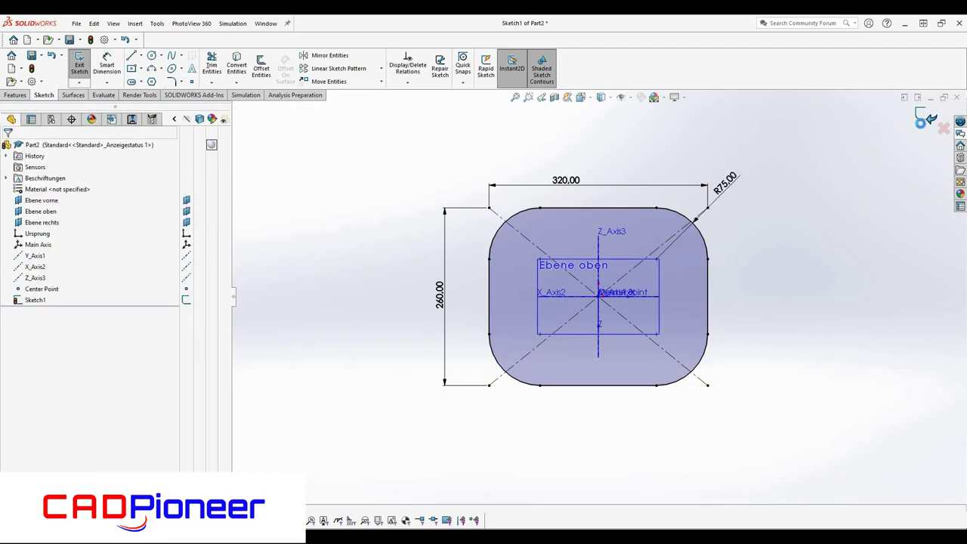
left_click(920, 122)
right_click(554, 184)
left_click(575, 186)
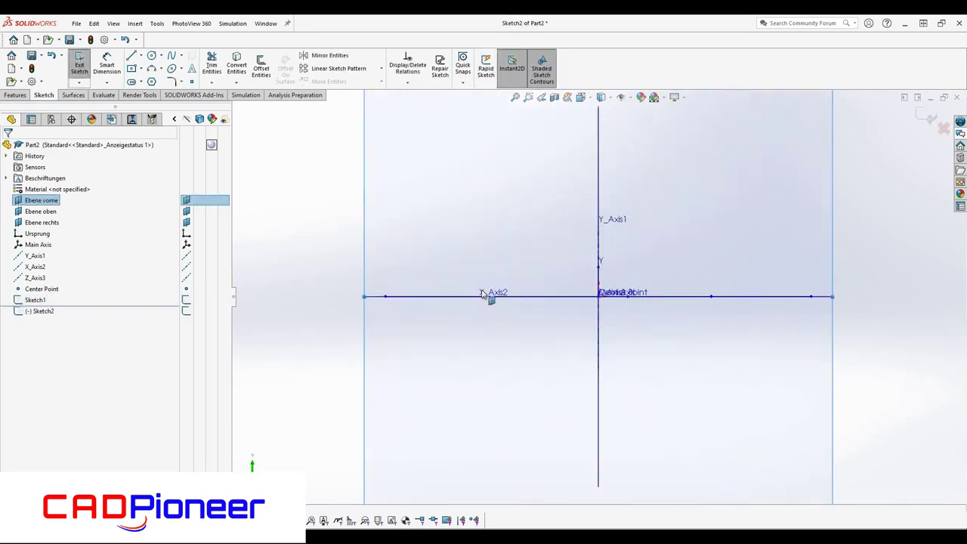
- Draw the profile arc left of centre with a vertical line down from its lower end
left_click_drag(480, 295, 499, 224)
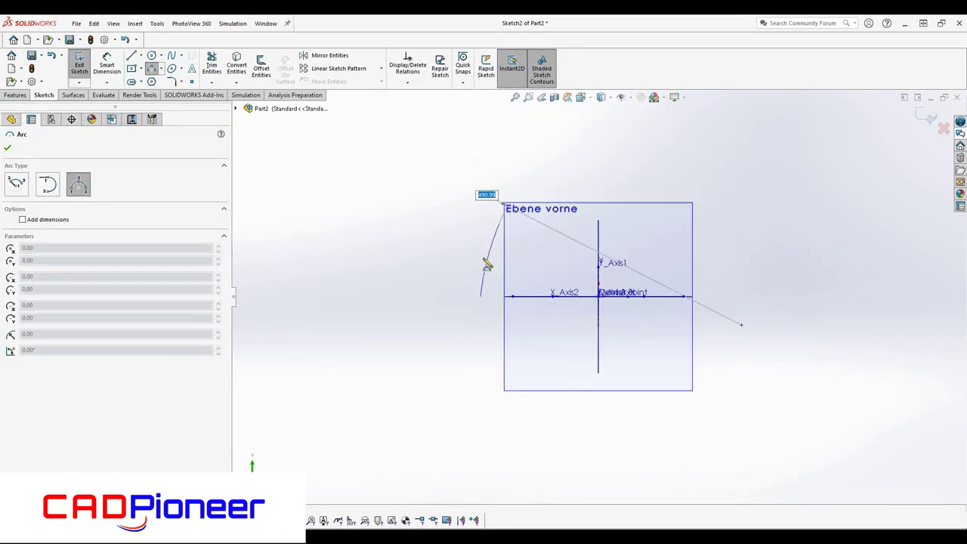
left_click(484, 260)
left_click(131, 56)
left_click(480, 295)
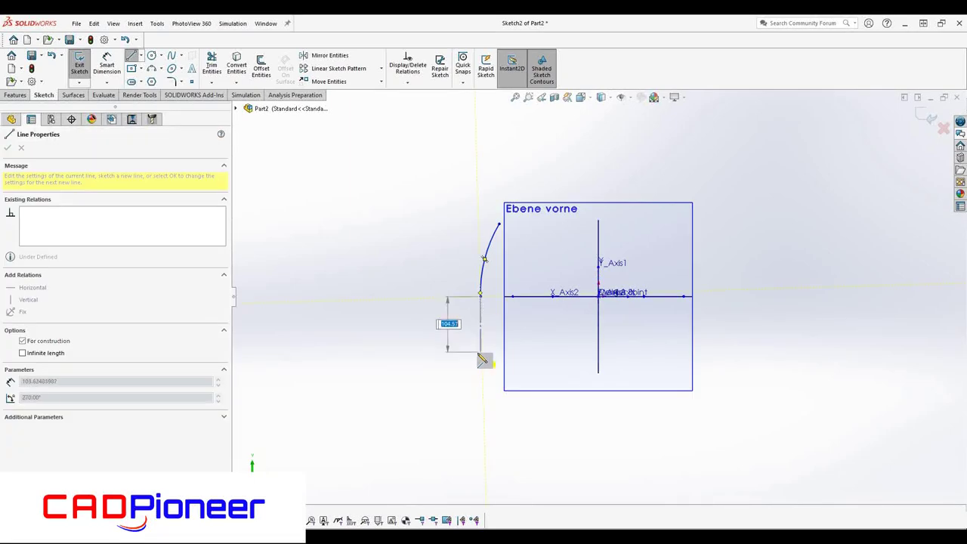
left_click(477, 349)
key("Escape")
- Attach the profile's lower endpoint to the Sketch1 rounded-rectangle path with a Pierce relation
left_click(478, 342)
key("Escape")
left_click(484, 259)
left_click(480, 325, "ctrl")
left_click(480, 283)
left_click(508, 296, "ctrl")
middle_click_drag(486, 333, 529, 317)
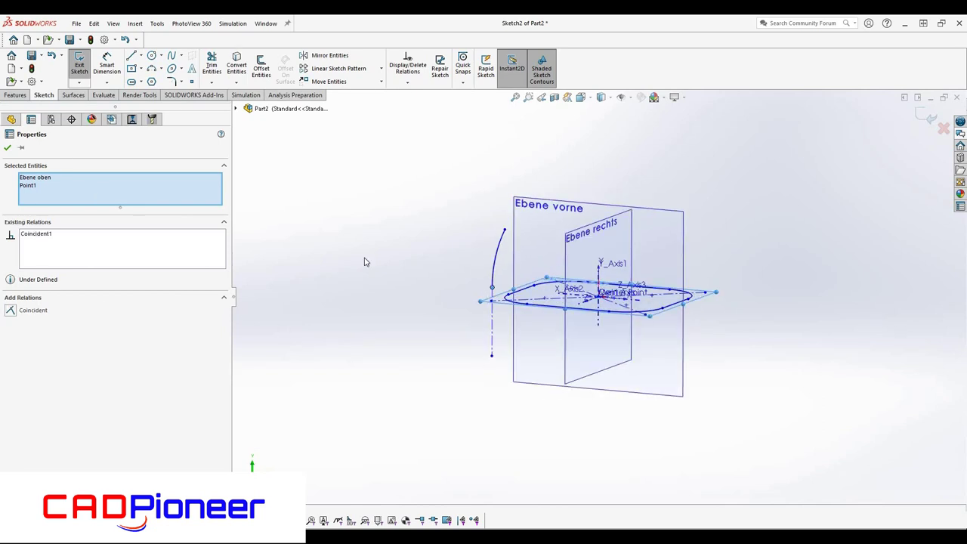
left_click(11, 309)
left_click(7, 148)
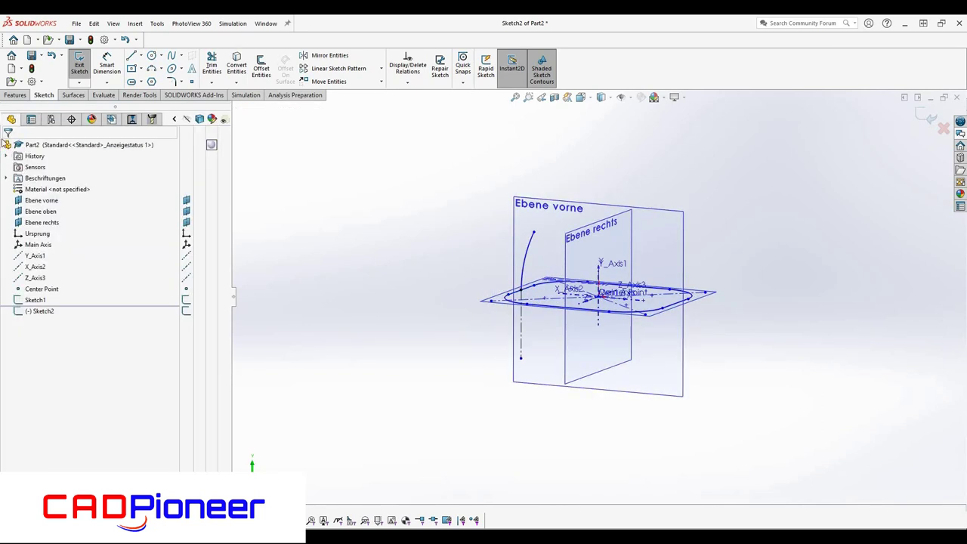
- Dimension the profile 200 mm tall and 120 mm wide, then exit the sketch
left_click(106, 64)
left_click(526, 249)
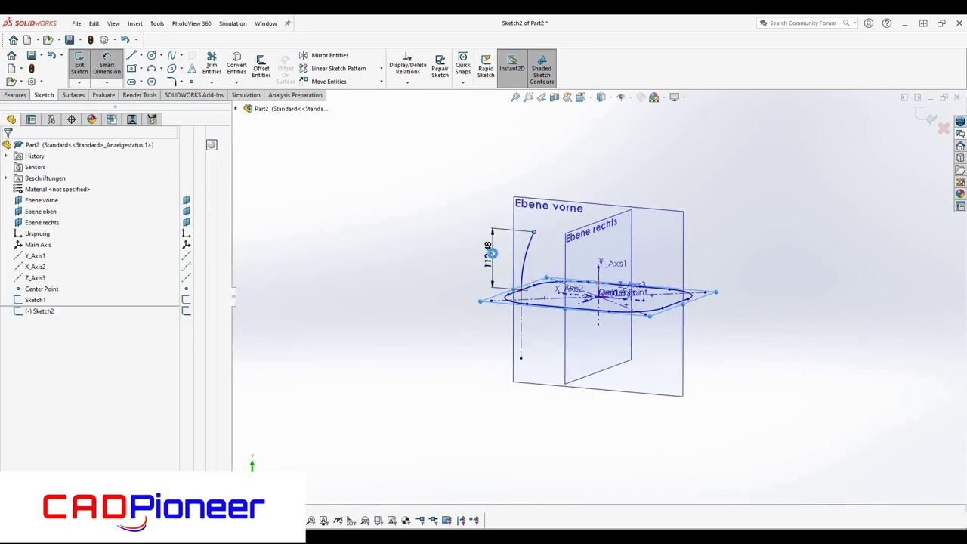
left_click(495, 254)
type("20")
key("Return")
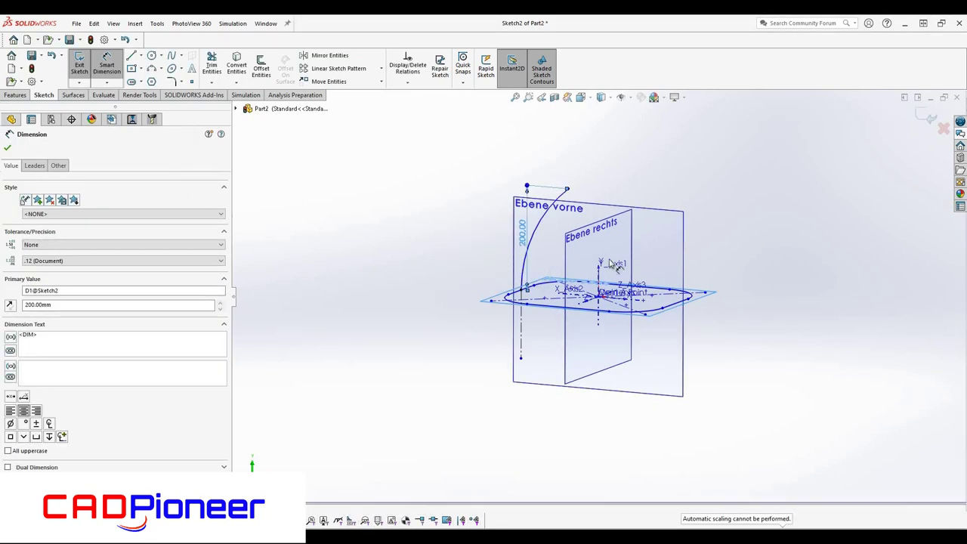
left_click(567, 189)
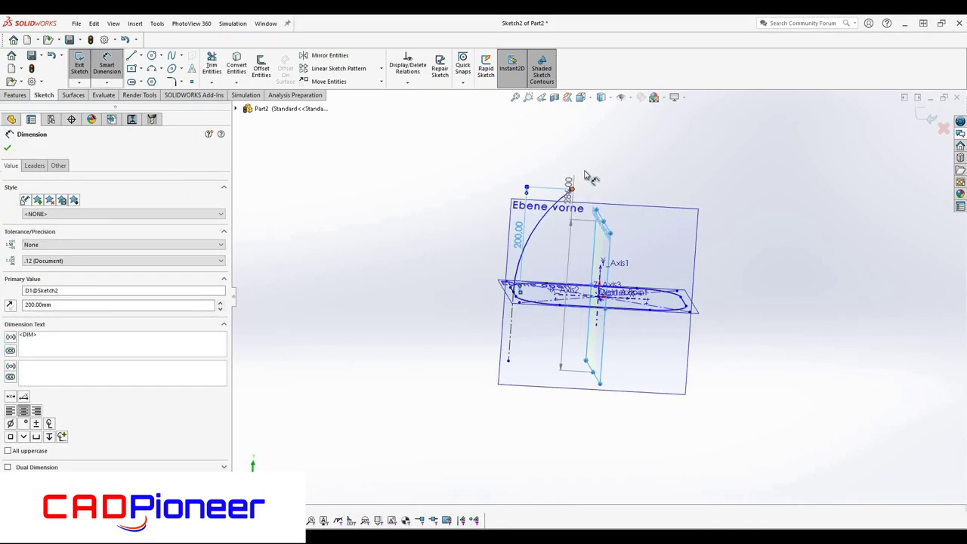
left_click(590, 165)
type("120")
key("Return")
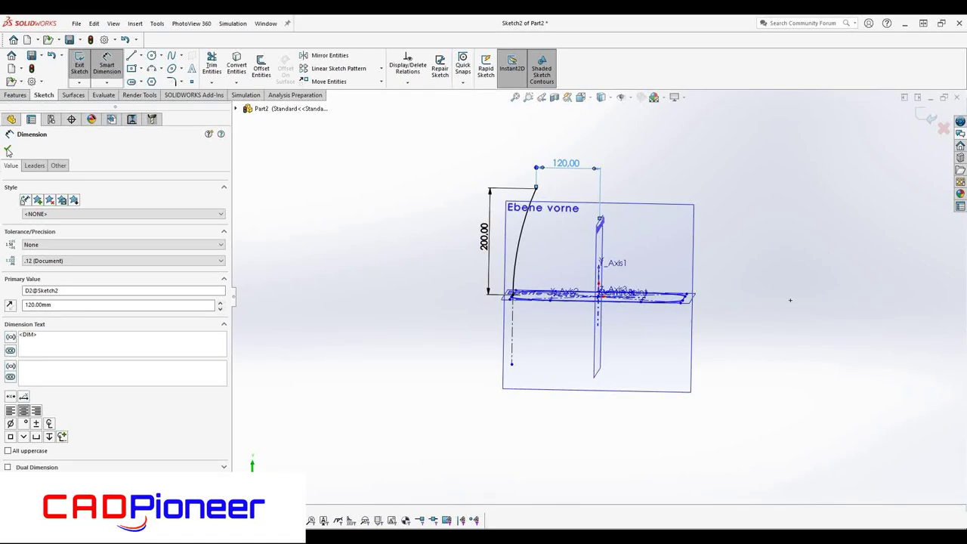
key("Escape")
left_click(931, 113)
mouse_move(529, 355)
middle_mouse_down()
mouse_move(514, 389)
mouse_move(529, 385)
middle_mouse_up()
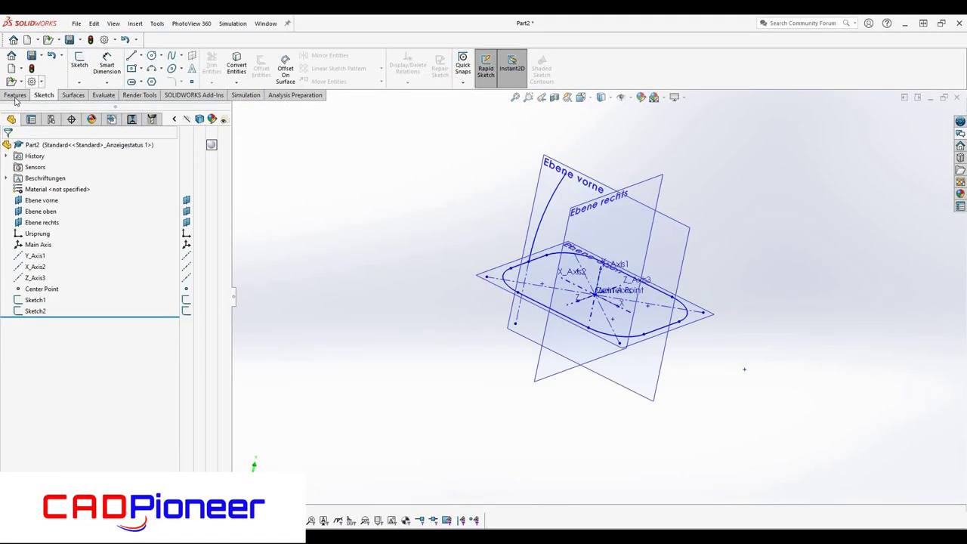
- Sweep the Sketch2 profile along the Sketch1 path into Surface-Sweep1, then start a sketch on Ebene vorne
left_click(73, 95)
left_click(136, 67)
left_click(512, 267)
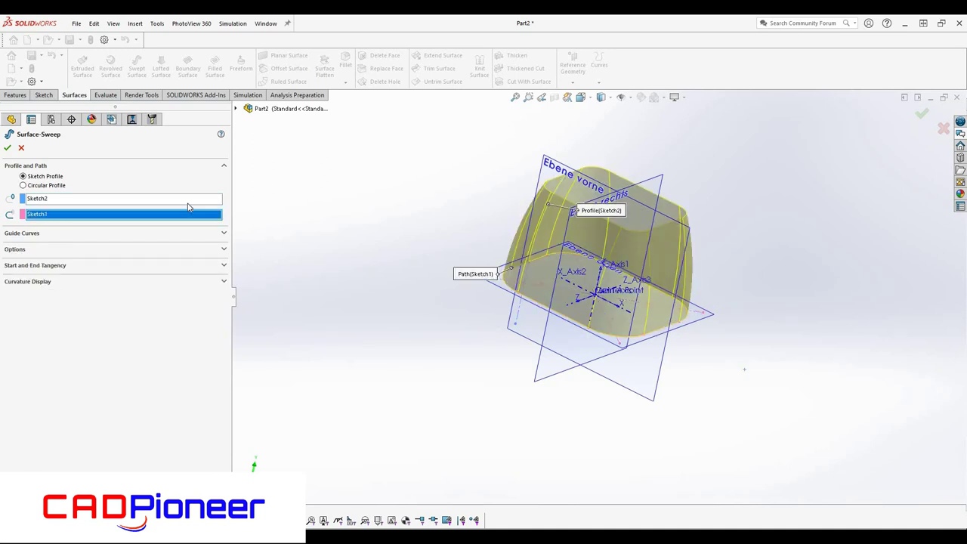
key("Return")
left_click(443, 273)
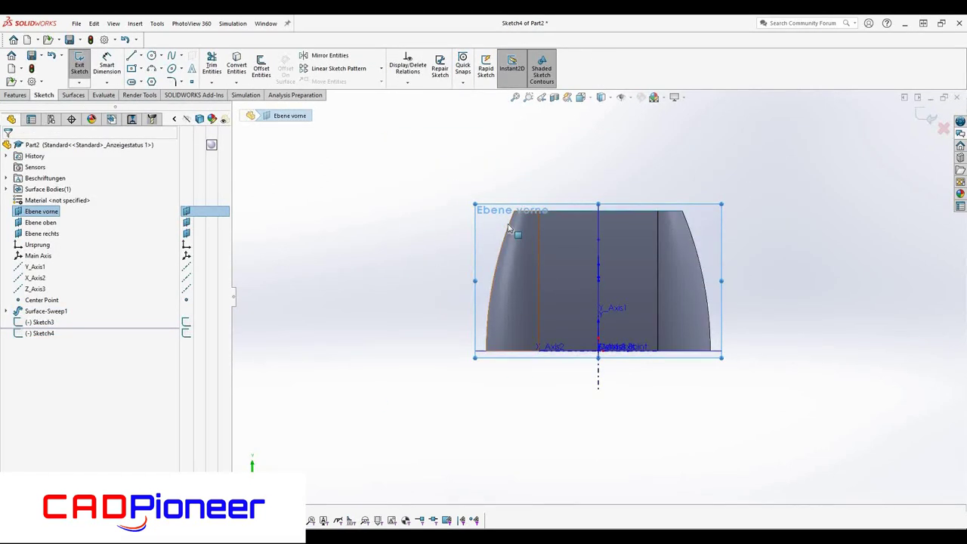
- Draw a left-flank arc, a horizontal line across the middle, and a tangent arc up the right flank
left_click(504, 238)
left_click(547, 280)
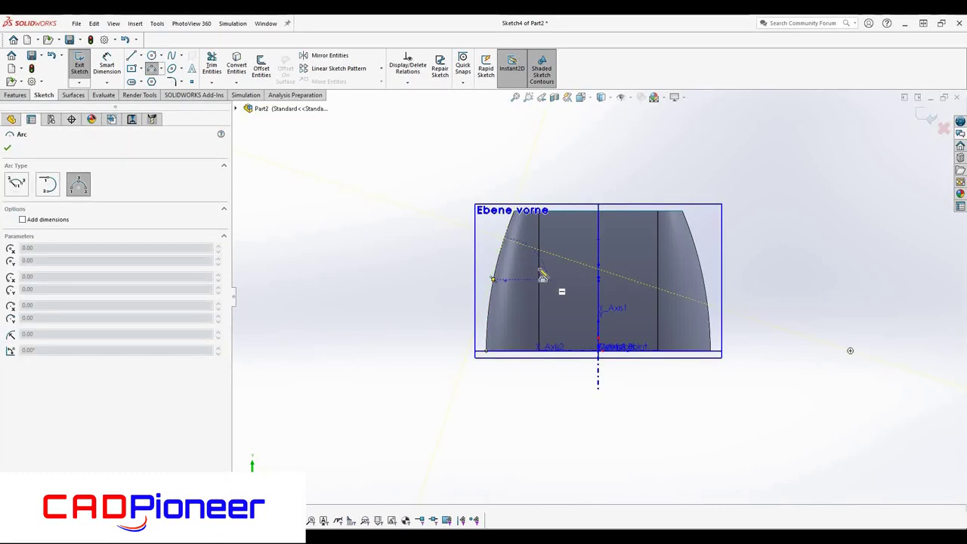
left_click(518, 269)
key("Escape")
key("l")
left_click(547, 279)
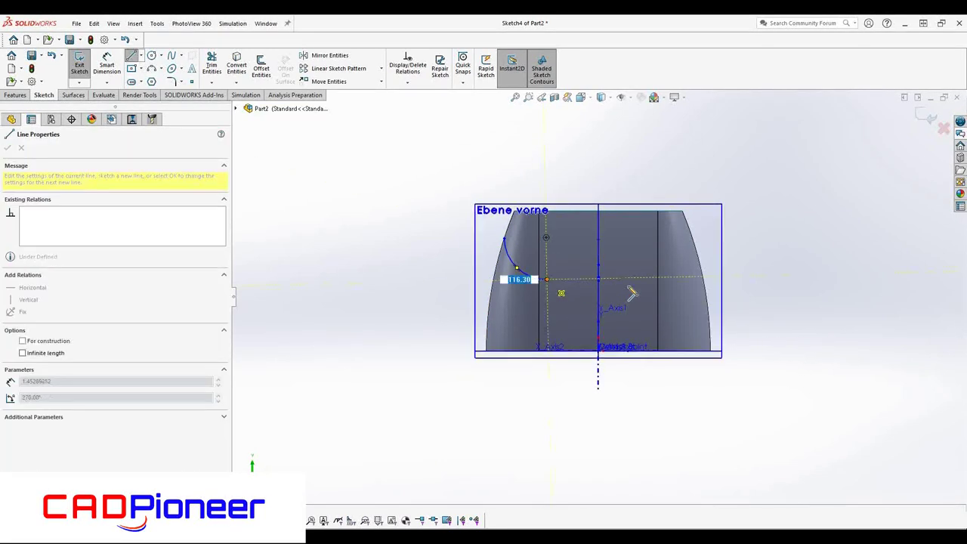
left_click(681, 280)
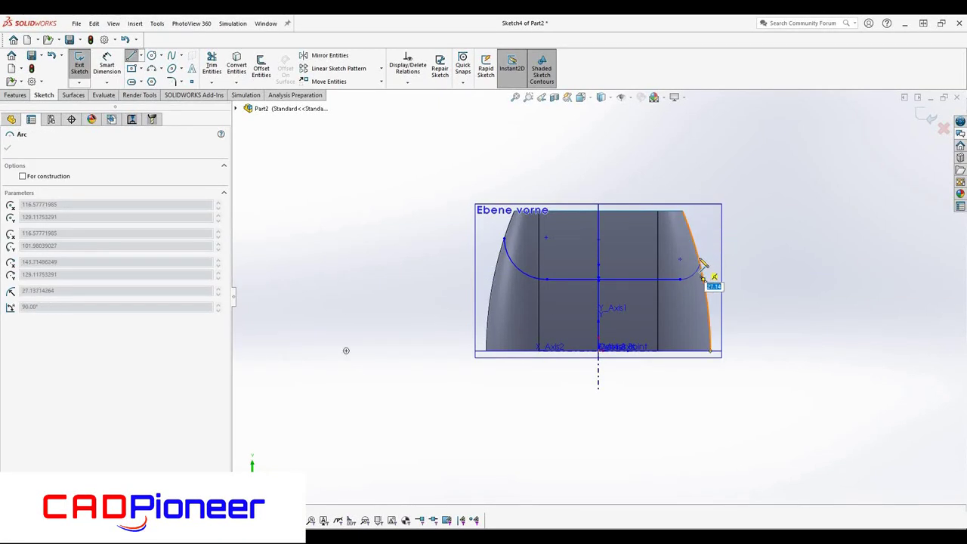
left_click(698, 256)
key("Escape")
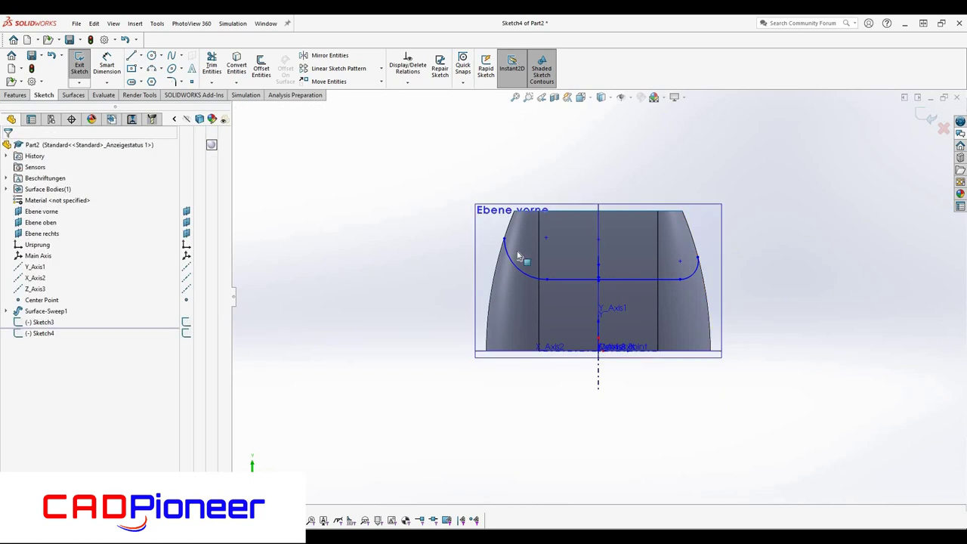
left_click(261, 70)
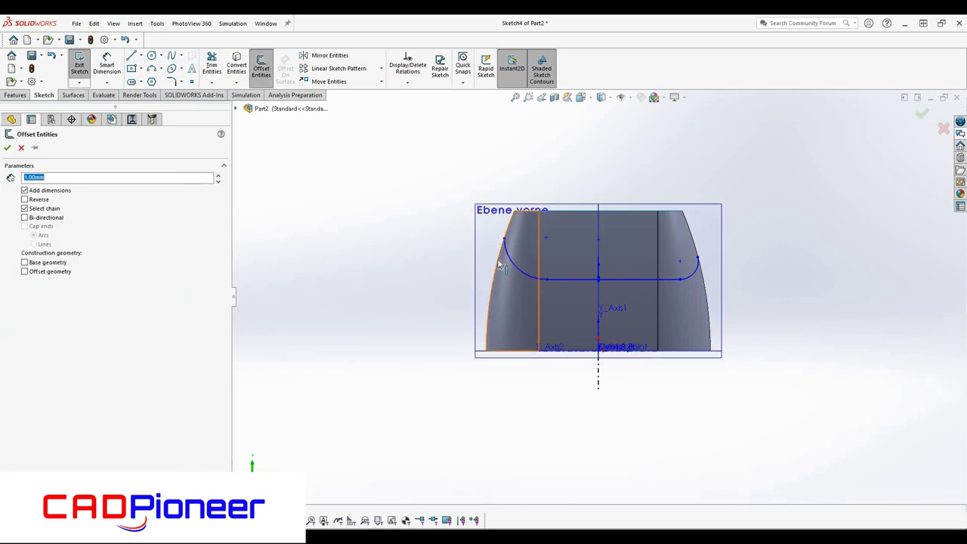
- Offset the left and right surface edges by 20 mm
left_click(8, 148)
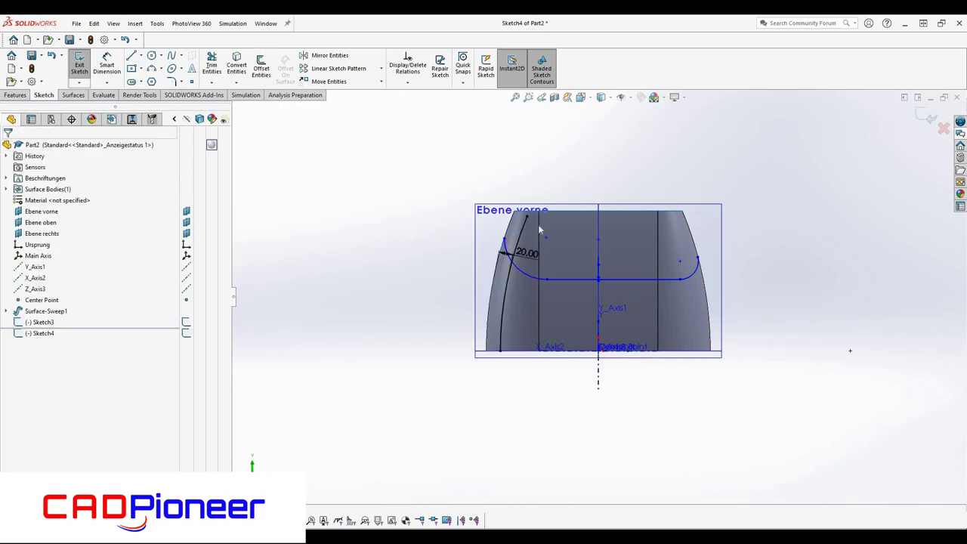
left_click(261, 75)
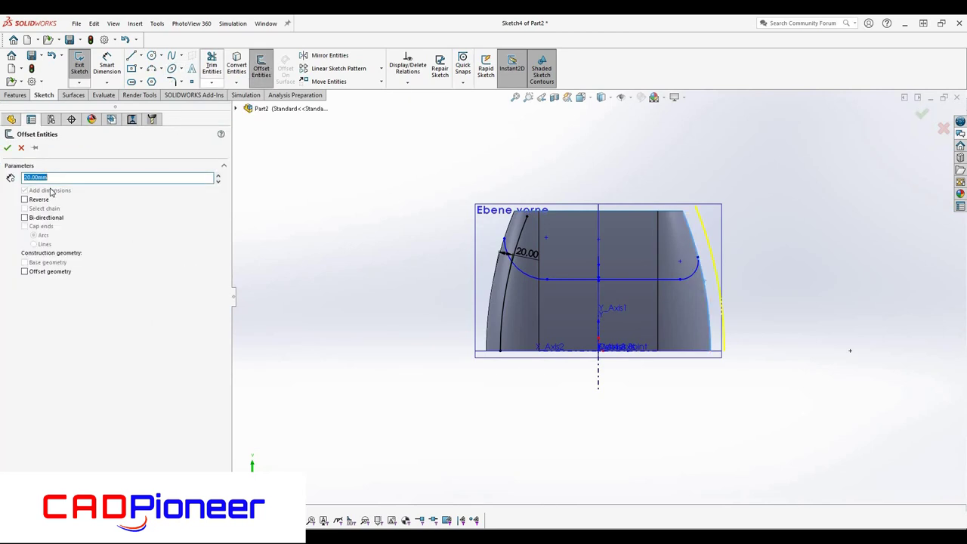
left_click(8, 148)
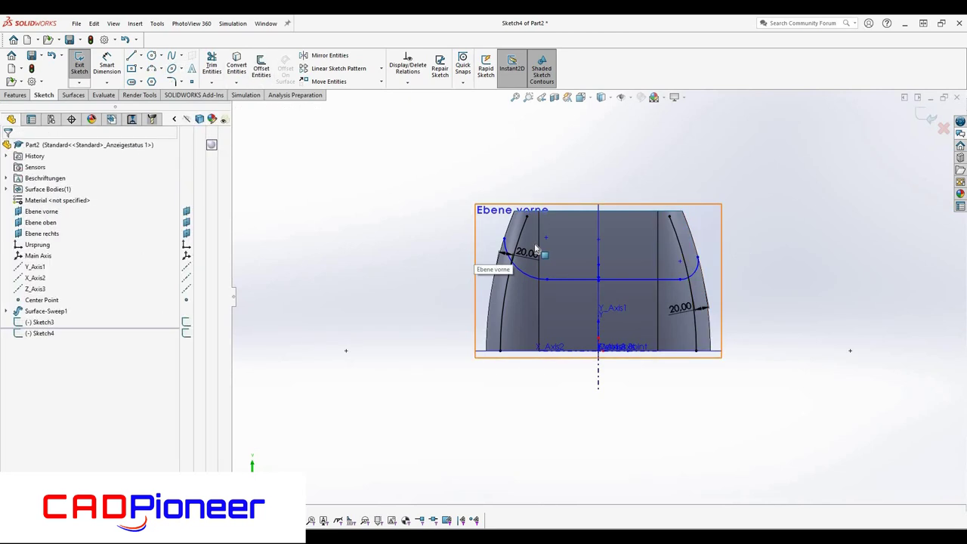
- Delete the left arc endpoint's coincident relation and make the left arc tangent to the horizontal line
left_click(504, 240)
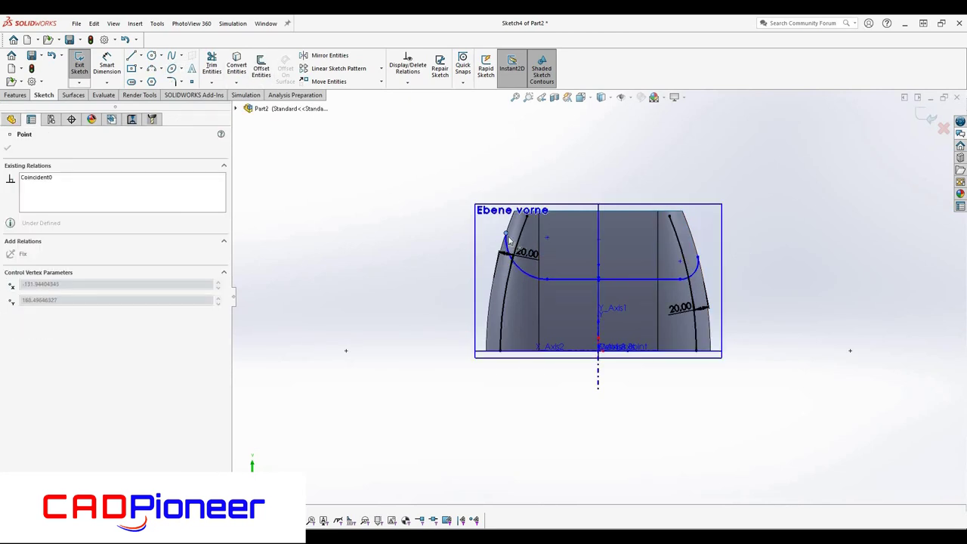
right_click(185, 192)
left_click(207, 194)
left_click_drag(504, 239, 519, 242)
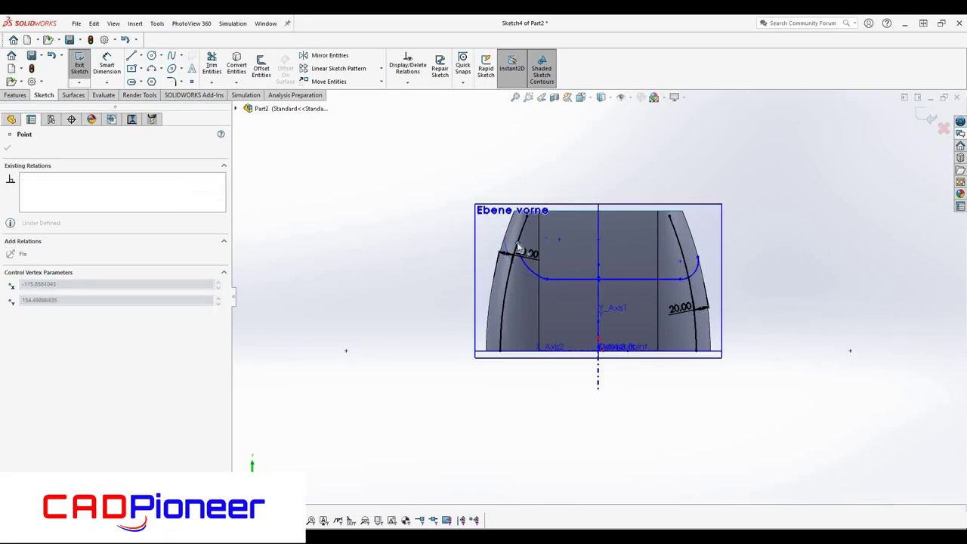
left_click(529, 253)
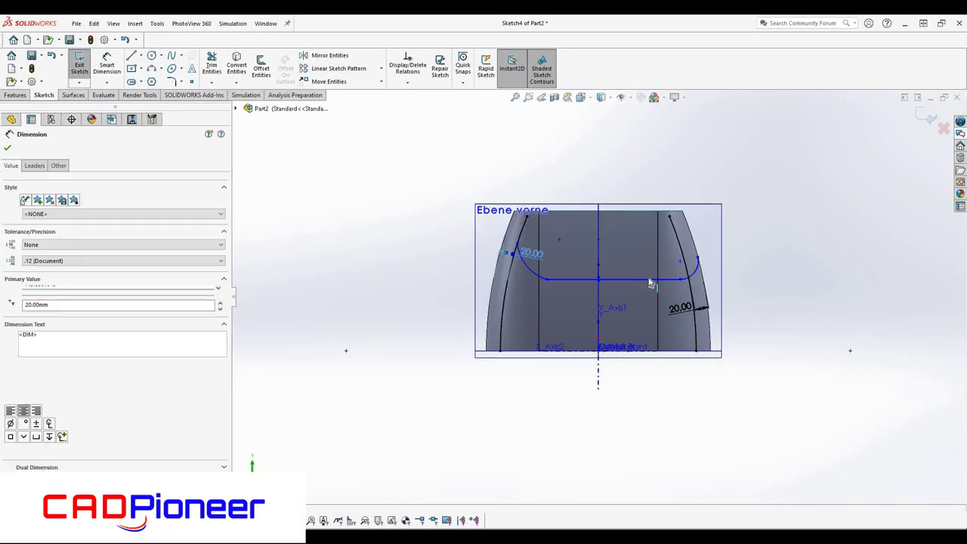
left_click(553, 284)
left_click(614, 280, "ctrl")
left_click(574, 250)
key("Escape")
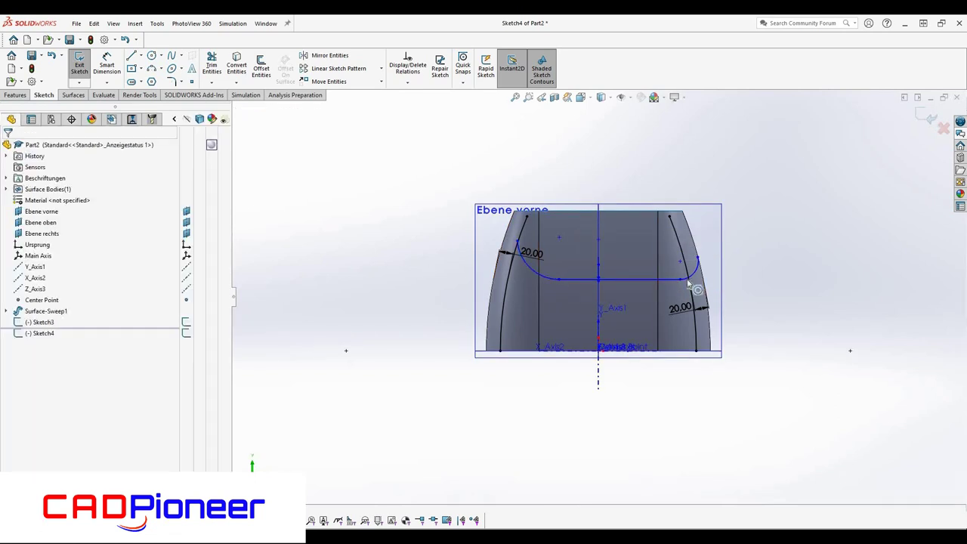
- Make the right and left arc ends coincident with their side curves
left_click(697, 259)
scroll(672, 253, "up", 1)
scroll(688, 242, "down", 2)
mouse_move(666, 270)
left_mouse_down()
mouse_move(655, 238)
mouse_move(646, 264)
left_mouse_up()
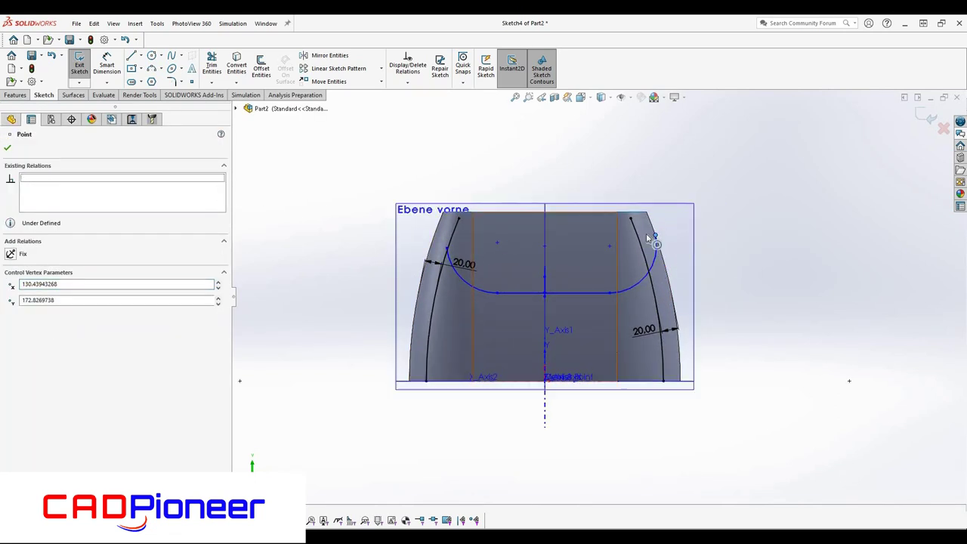
left_click(651, 279)
left_click(640, 262, "ctrl")
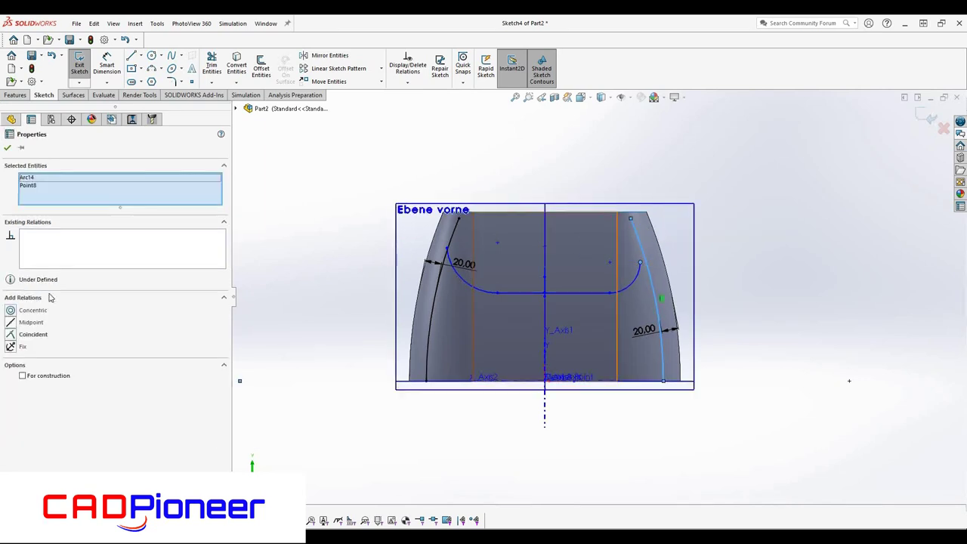
left_click(12, 335)
key("Escape")
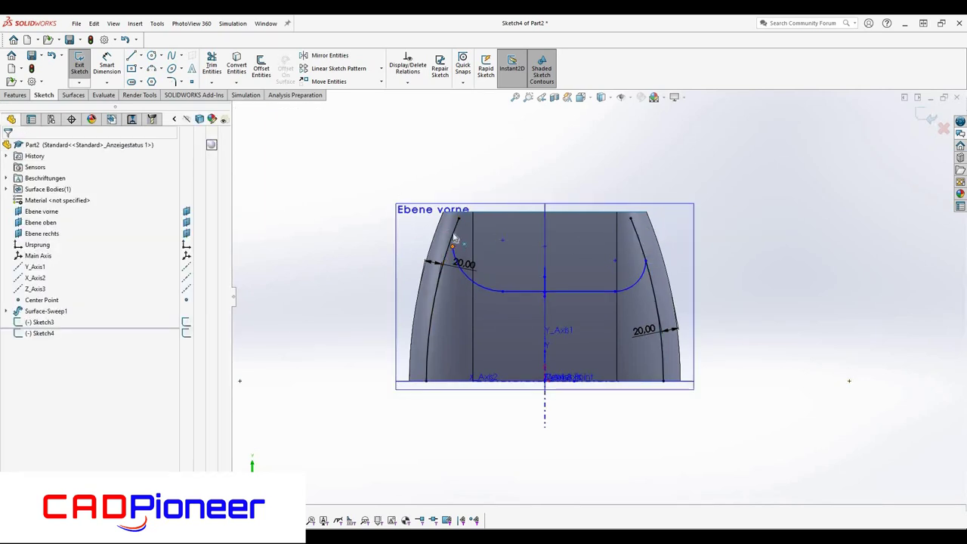
left_click(452, 247)
left_click(472, 278, "ctrl")
left_click(12, 334)
- Dimension the horizontal line 100 mm above the bottom
left_click(106, 66)
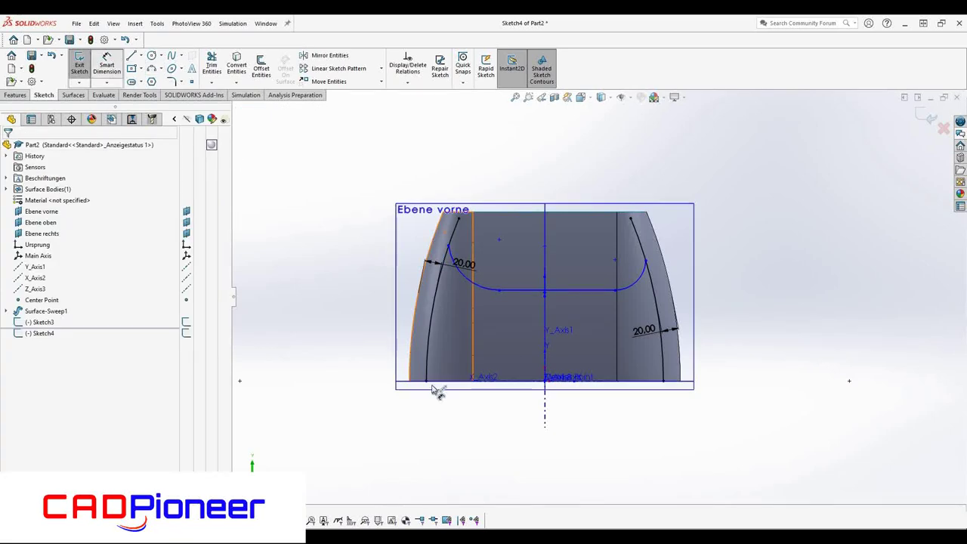
left_click(533, 300)
left_click(367, 332)
type("1")
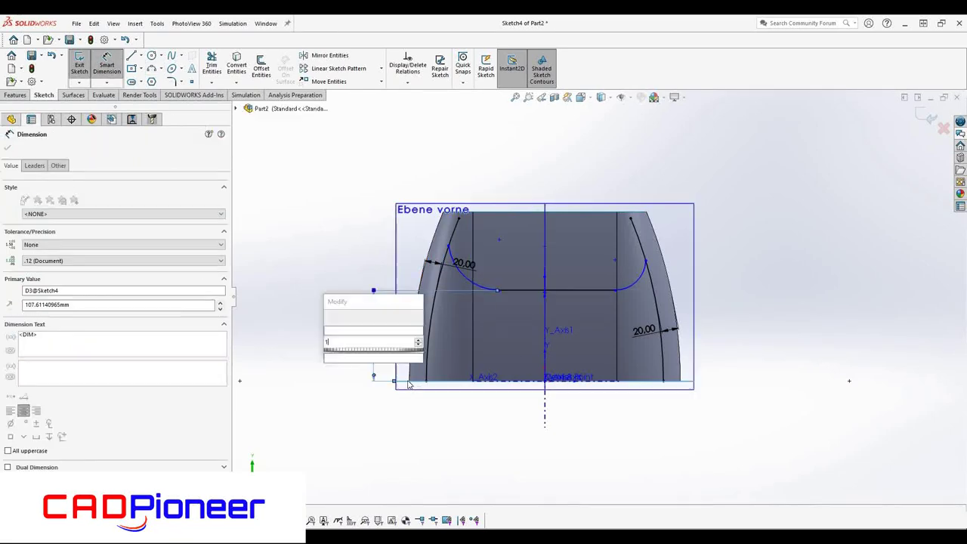
key("Return")
left_click(357, 278)
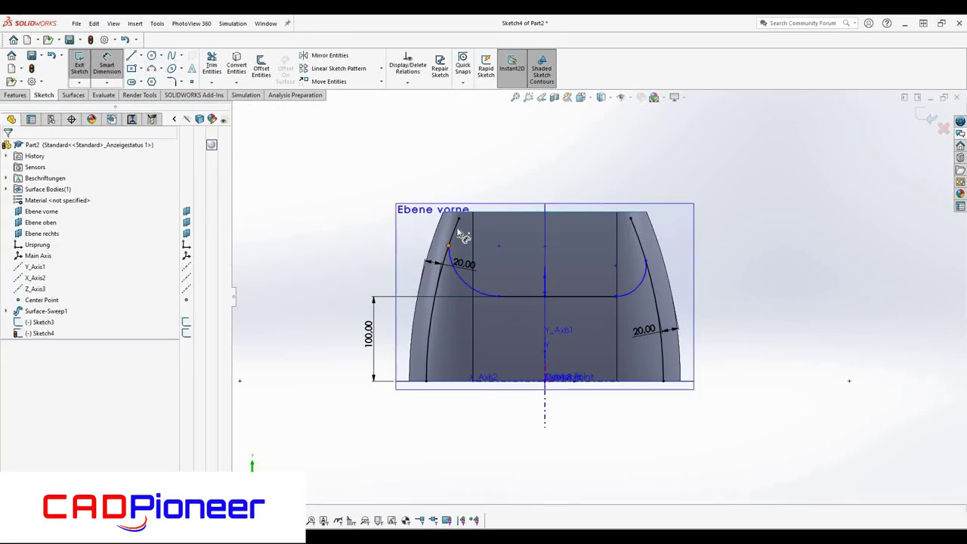
- Inspect the relations on the left and right spline endpoints
left_click(450, 248)
left_click(457, 246)
left_click(453, 248)
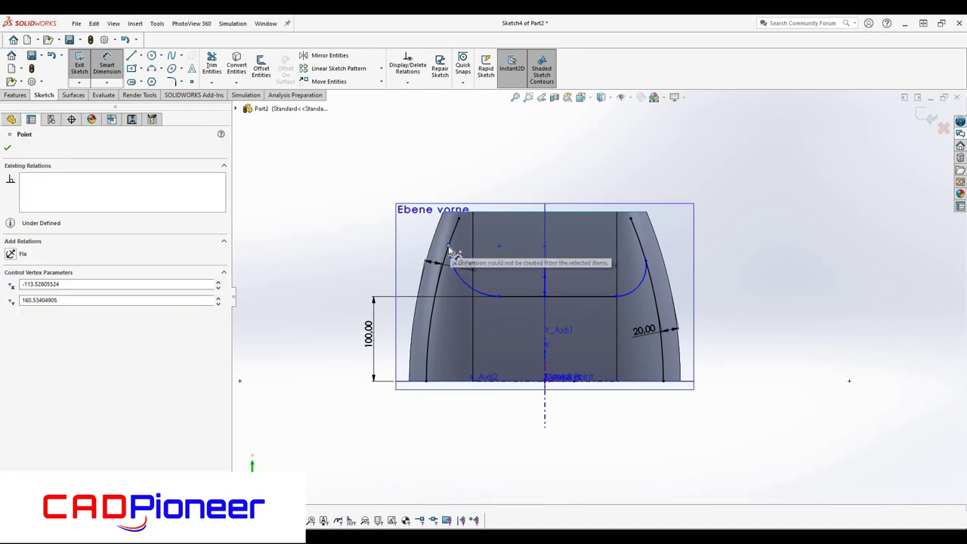
left_click(101, 206)
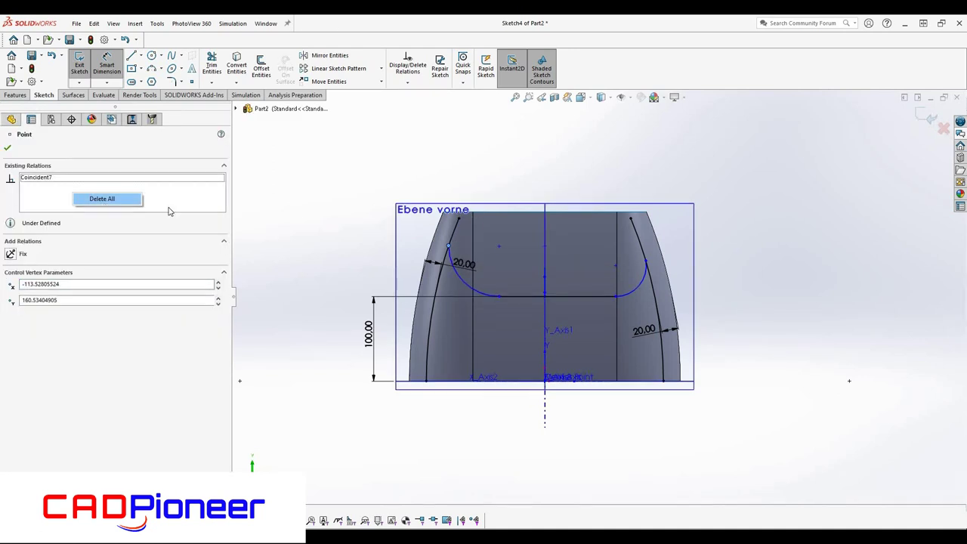
left_click(498, 306)
left_click(647, 276)
left_click(463, 248)
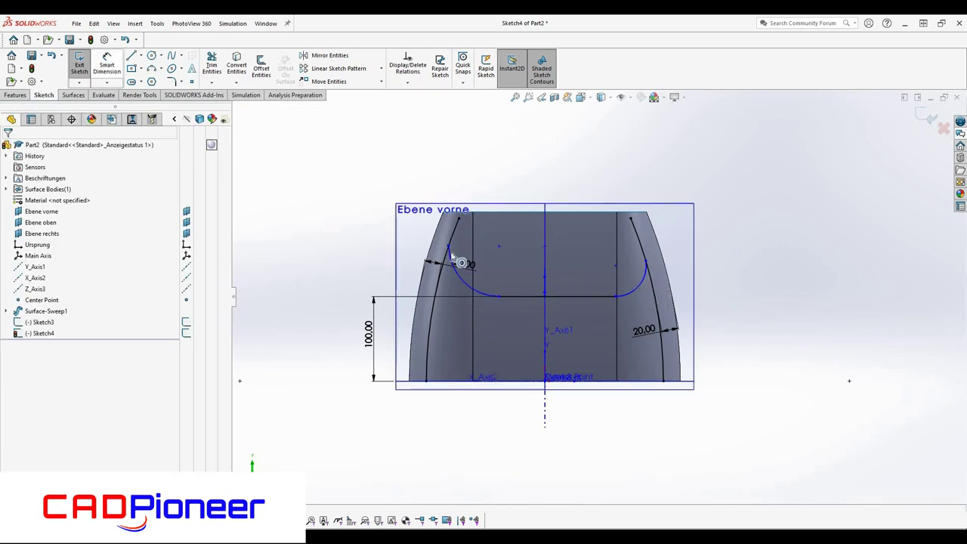
left_click(459, 220)
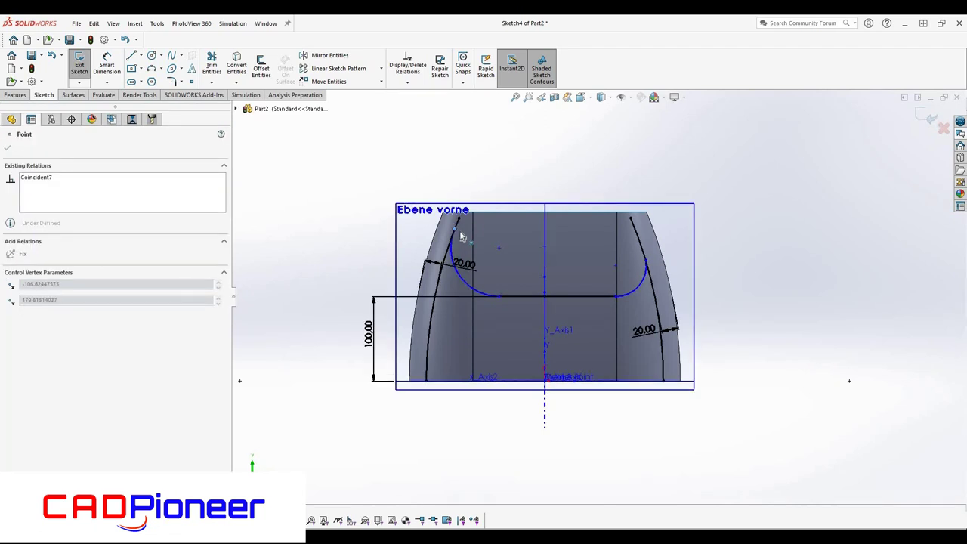
left_click(653, 270)
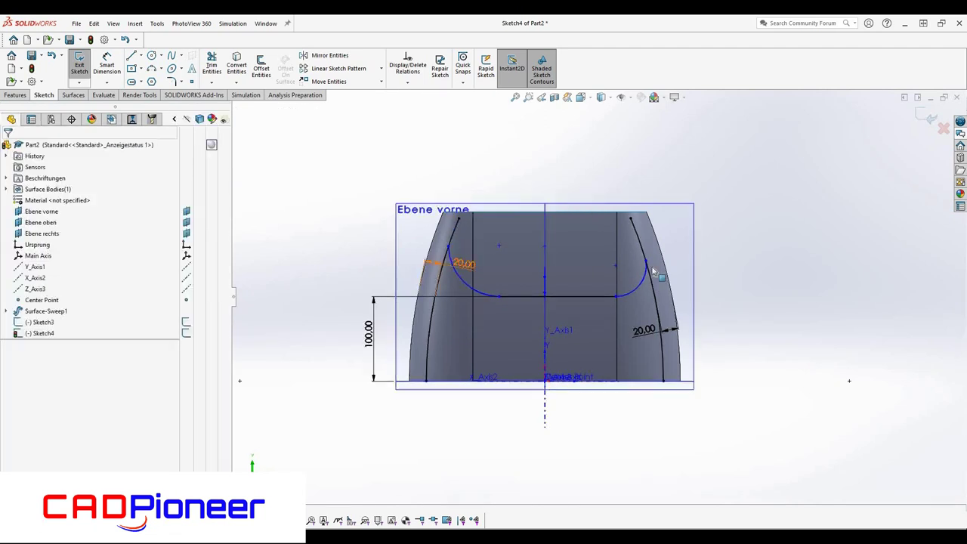
left_click(646, 264)
left_click(700, 264)
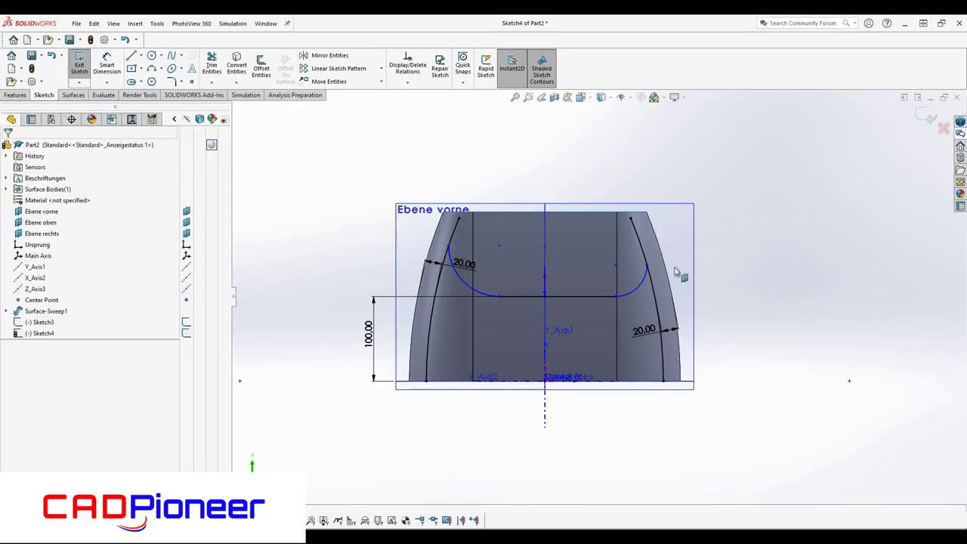
- Dimension the curve's endpoints 85 mm and 60 mm from the centre axis
key("d")
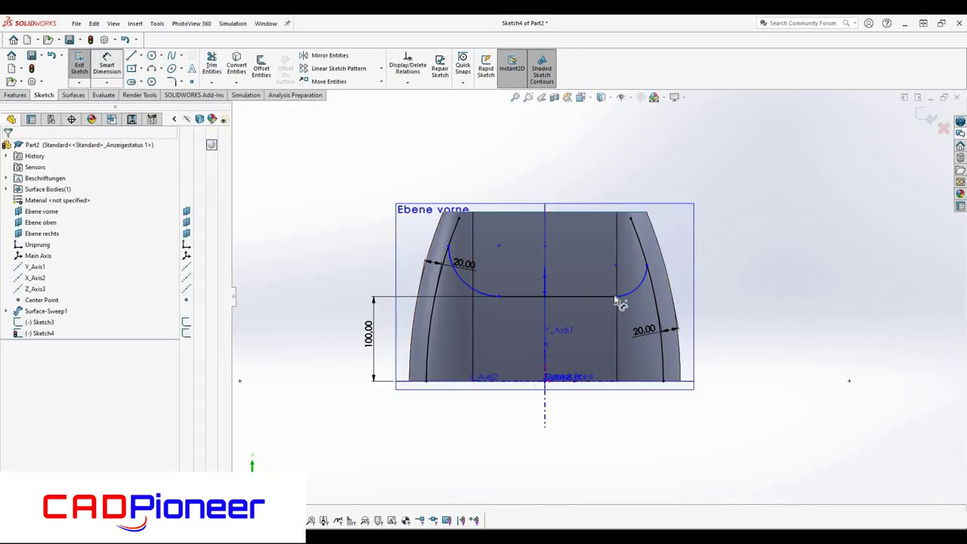
left_click(617, 296)
left_click(544, 241)
left_click(578, 189)
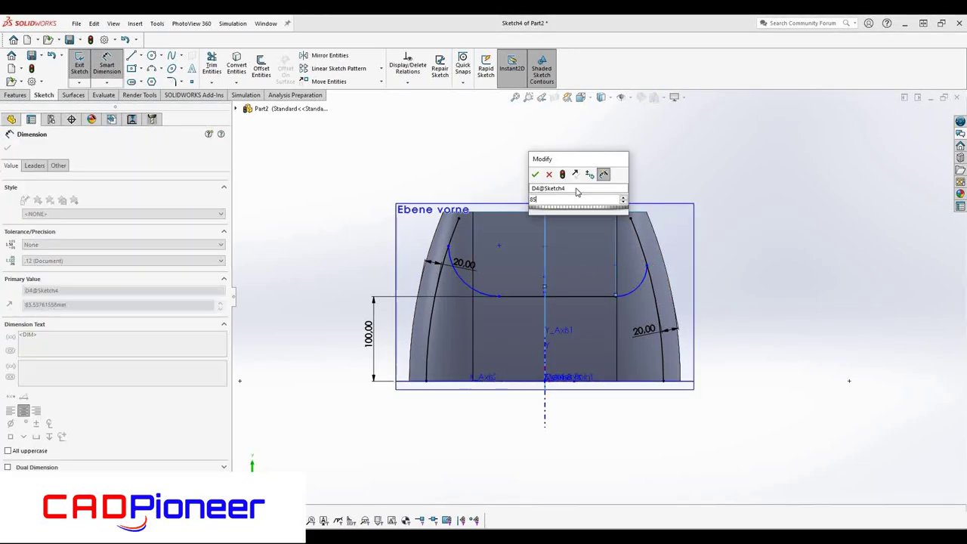
type("85")
key("Return")
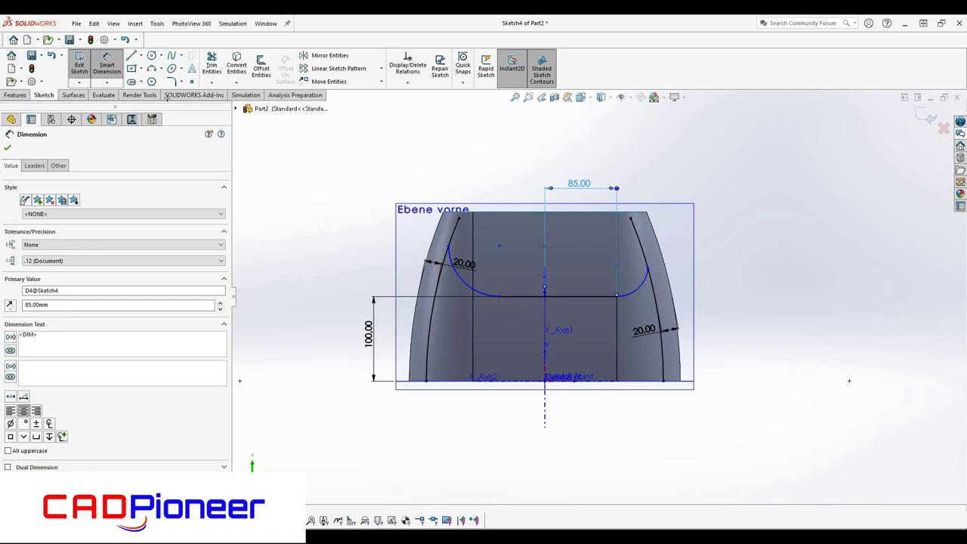
left_click(518, 188)
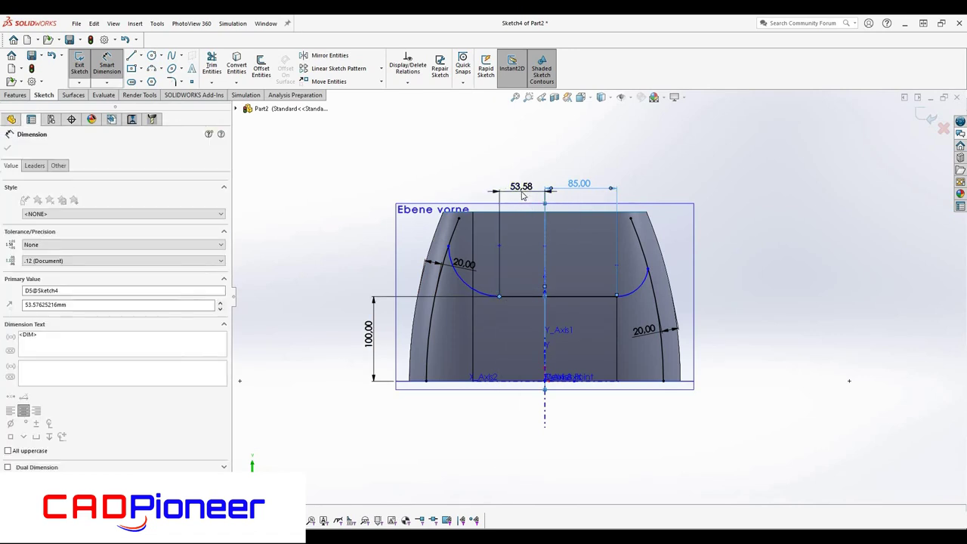
type("60.00mm")
key("Return")
key("Escape")
left_click(450, 239)
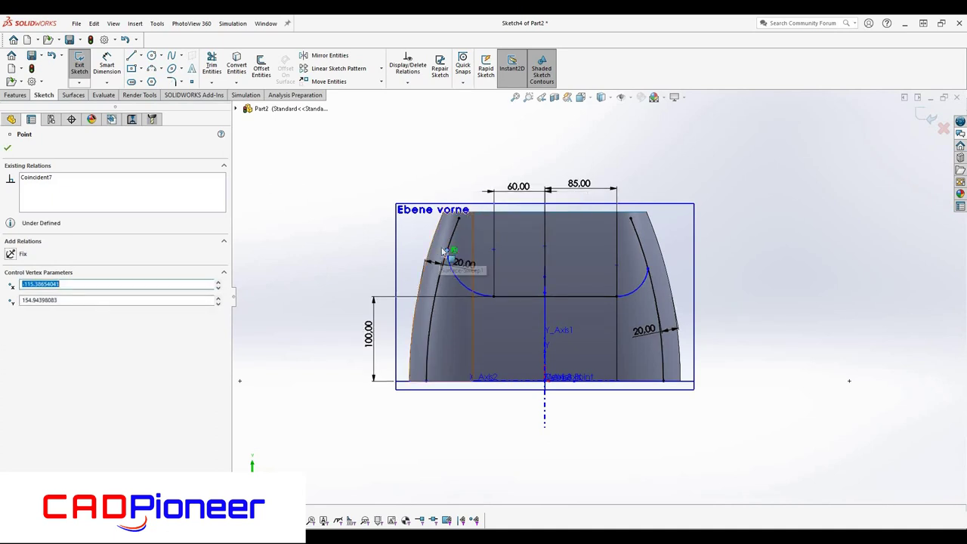
- Join a line to the left arc's upper end, pull it onto the left side, and dimension it 175 mm high
left_click(132, 57)
left_click(449, 249)
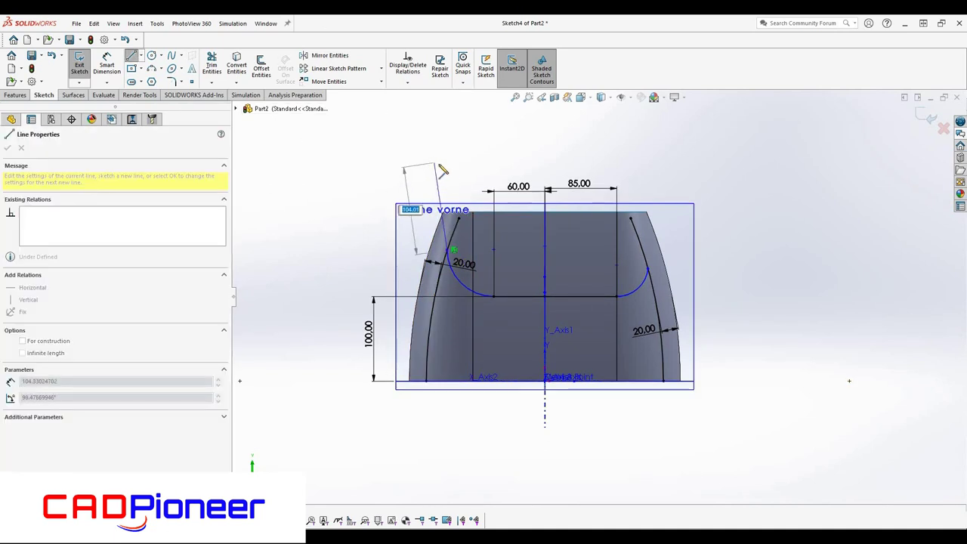
key("Escape")
left_click(463, 282)
left_click(471, 249, "ctrl")
left_click(403, 176)
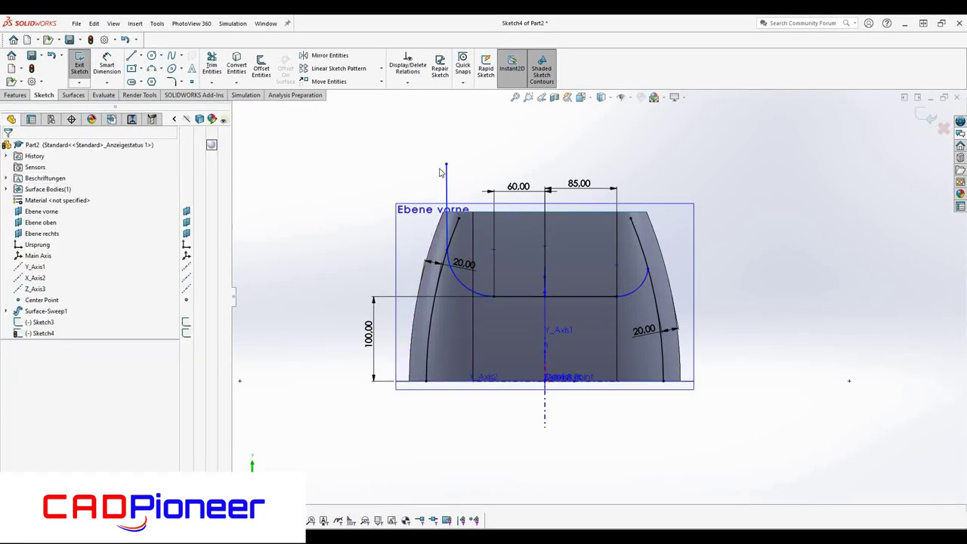
left_click_drag(446, 164, 436, 189)
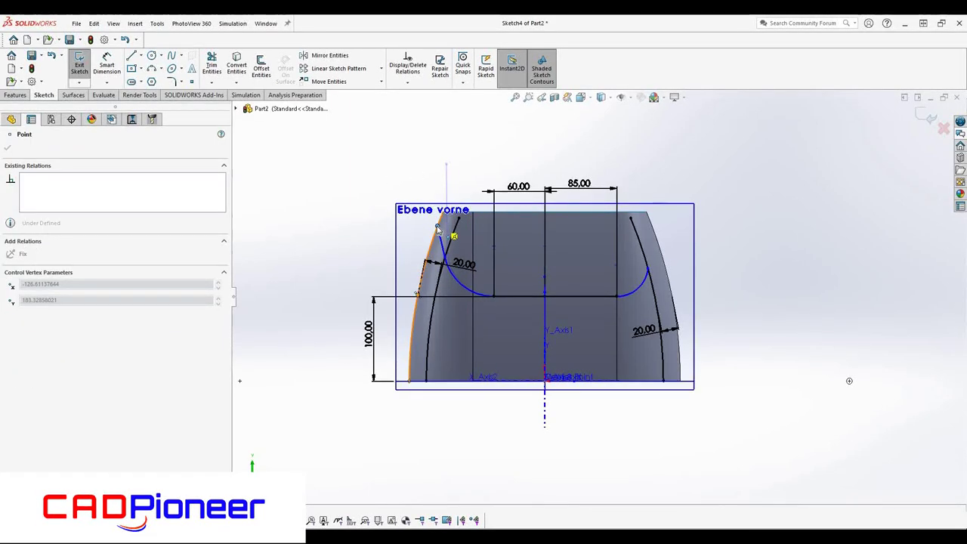
key("Escape")
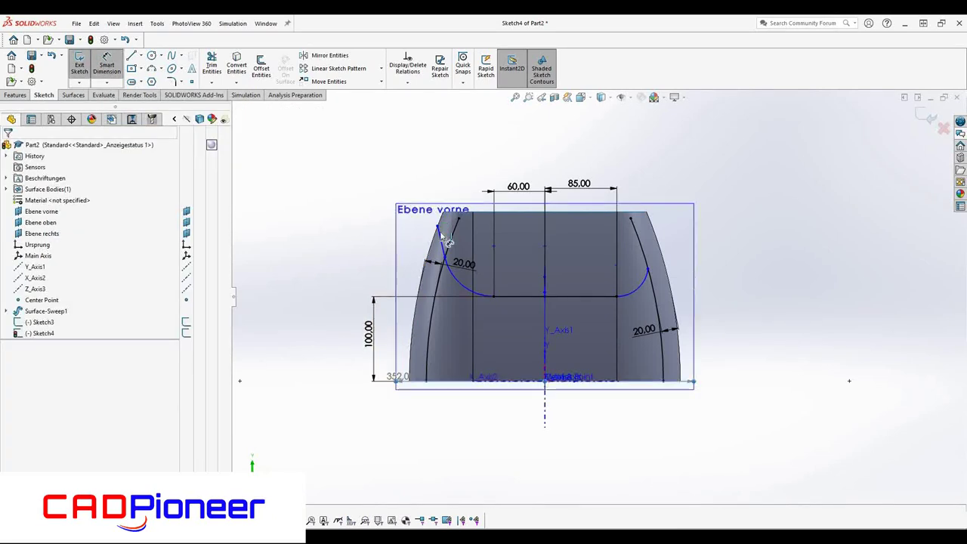
left_click(343, 275)
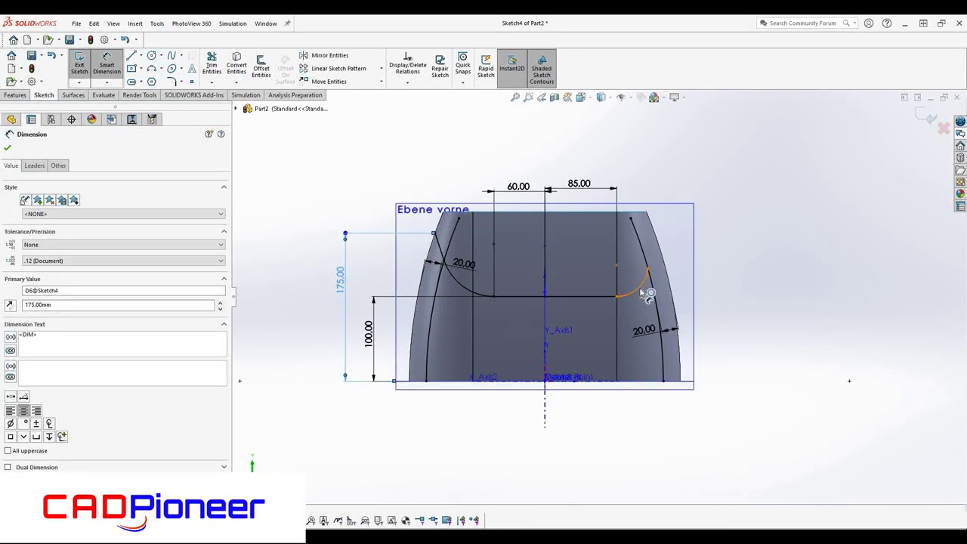
- Draw a line down to the right arc's end and reposition the curve's right end point
key("Escape")
key("l")
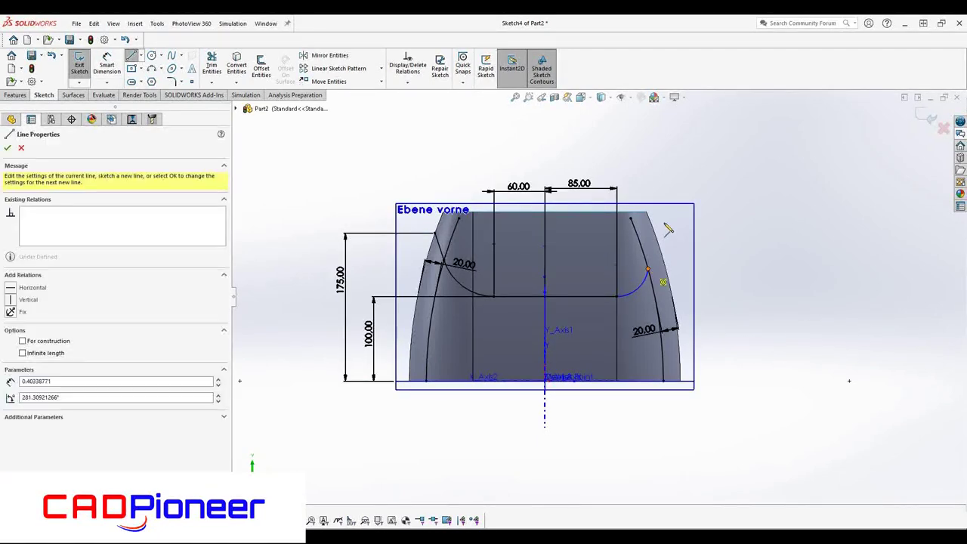
left_click(669, 188)
left_click(648, 270)
left_click_drag(648, 269, 661, 256)
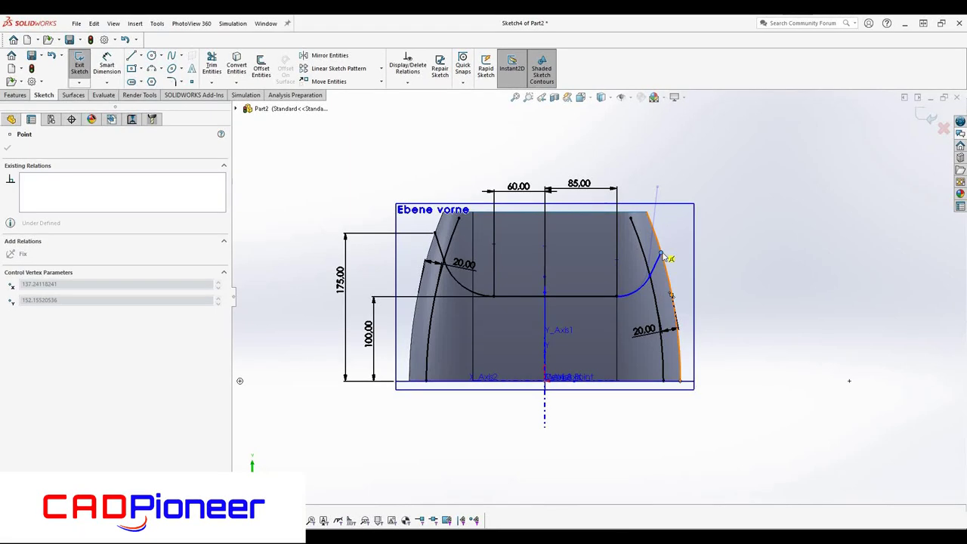
- Dimension the curve's right end above the bottom corner at 140 mm, then view isometrically
key("Escape")
key("d")
left_click(662, 259)
left_click(694, 381)
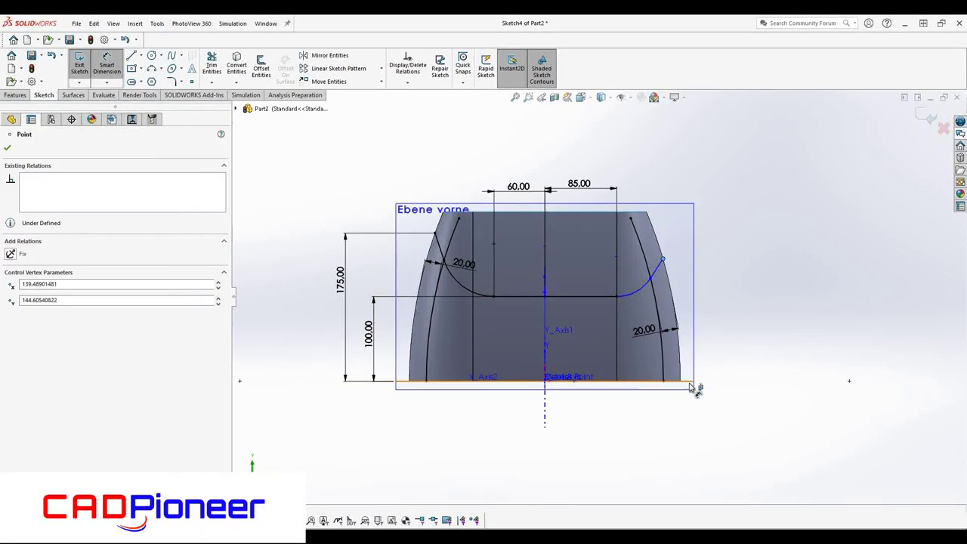
left_click(709, 319)
type("135")
key("Return")
key("Escape")
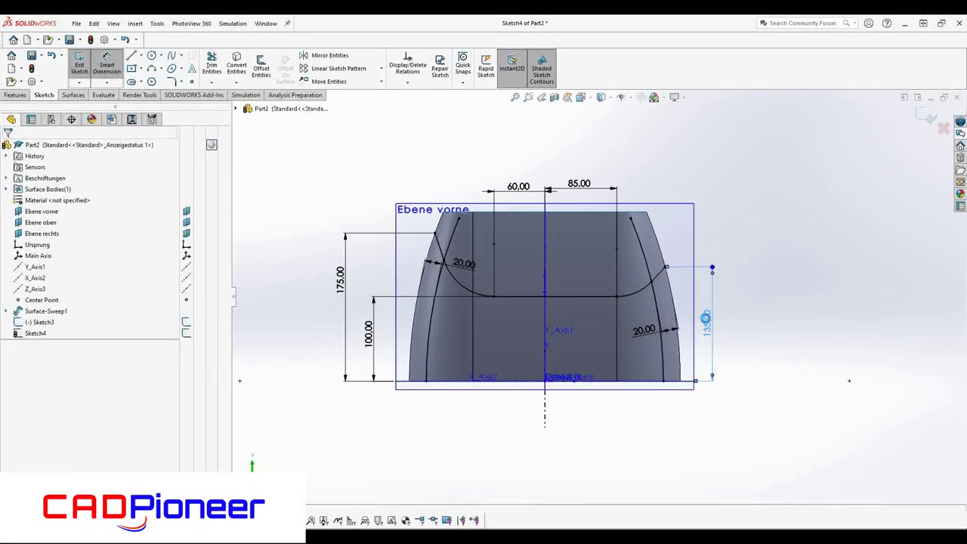
double_click(707, 322)
type("140")
key("Return")
key("Escape")
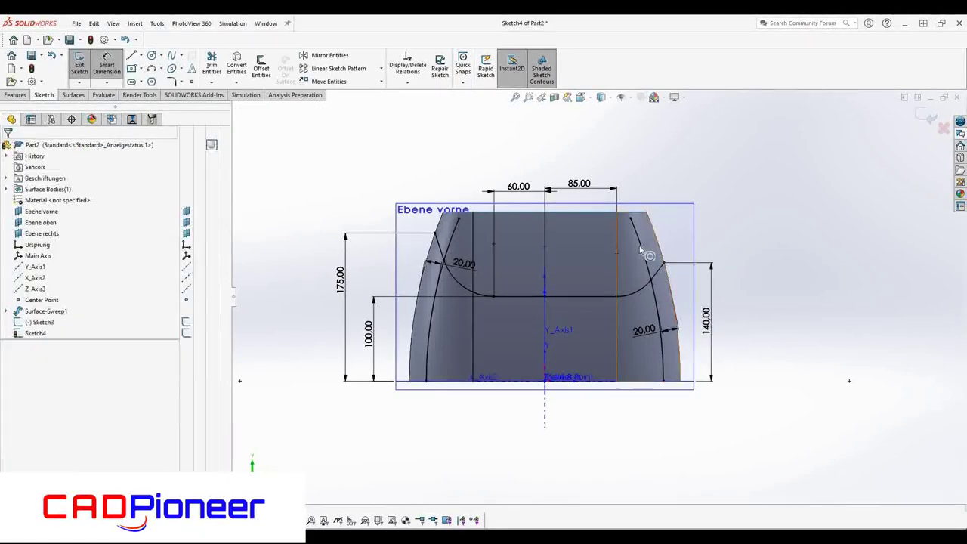
left_click(662, 242)
key("Escape")
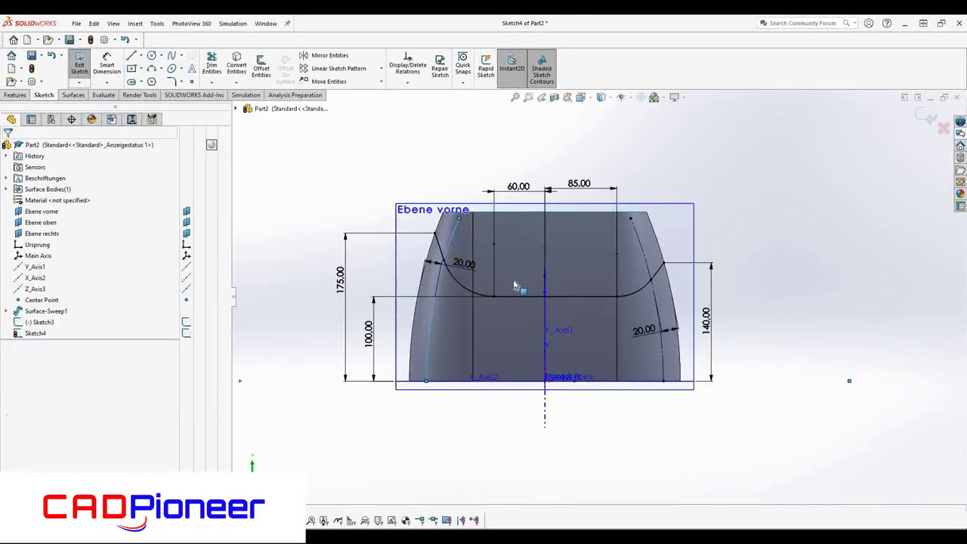
key("ctrl+7")
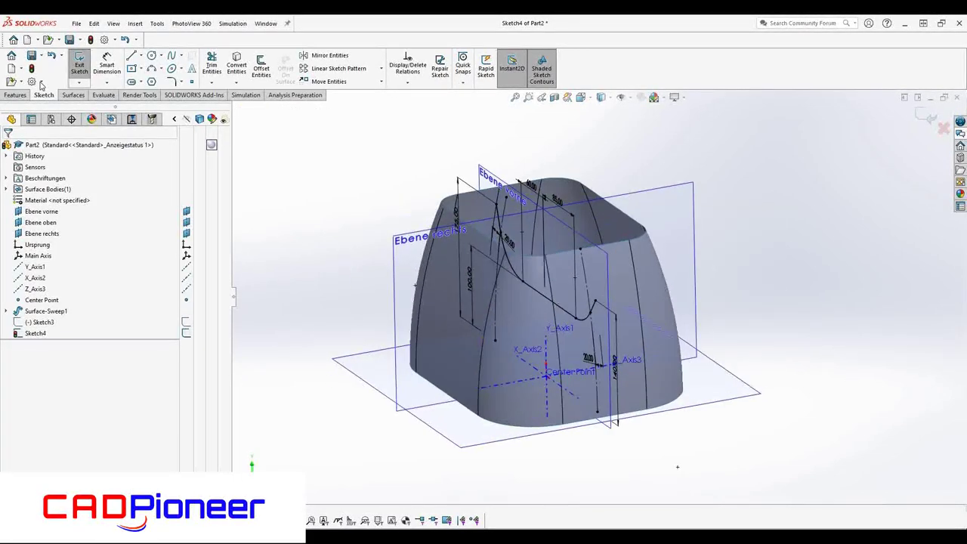
- Exit Sketch4 and start an Extruded Surface with the Mid Plane end condition
left_click(79, 72)
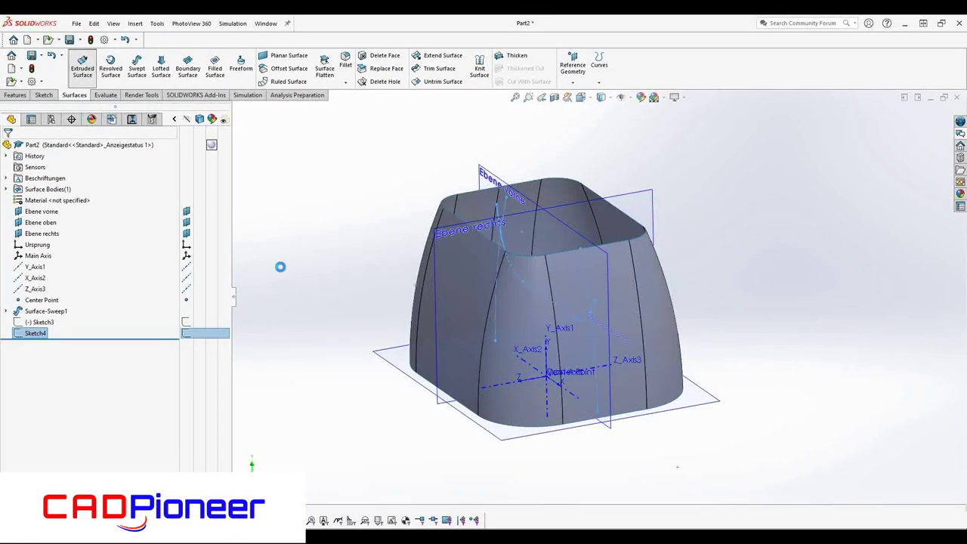
left_click(51, 208)
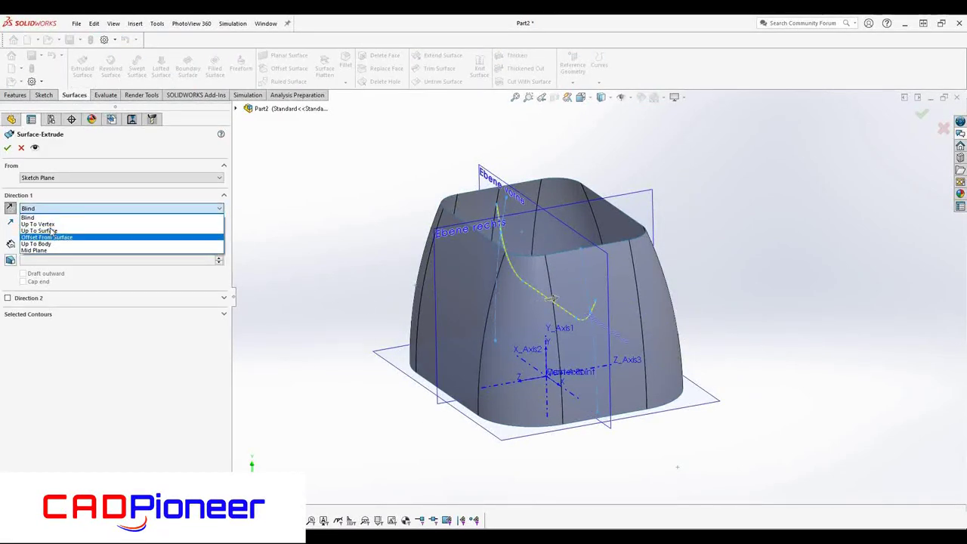
left_click(53, 230)
left_click(63, 208)
left_click(85, 244)
left_click(52, 210)
left_click(46, 210)
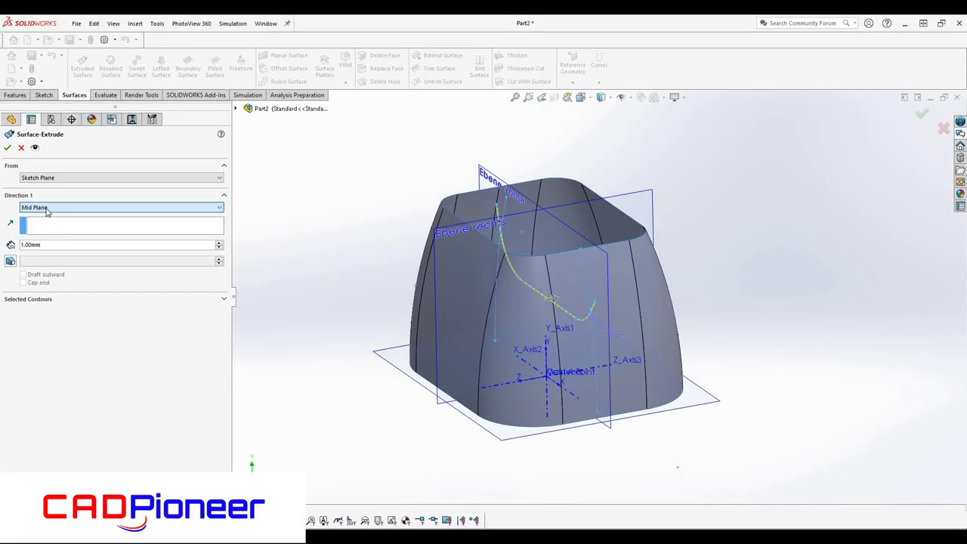
- Set the surface extrusion depth to 300 mm and accept it
double_click(34, 245)
type("200")
key("Return")
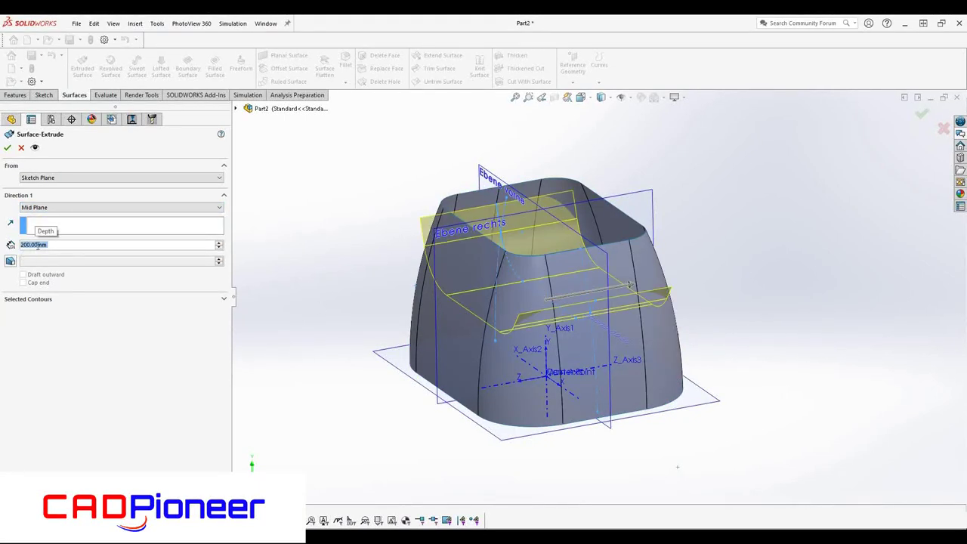
type("300")
key("Return")
left_click(8, 148)
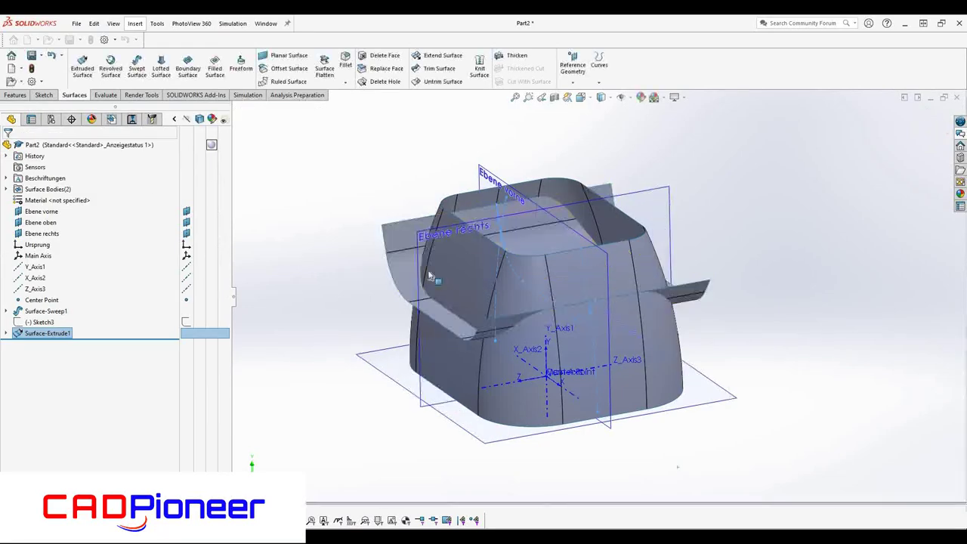
mouse_move(513, 317)
middle_mouse_down()
mouse_move(456, 309)
mouse_move(393, 158)
middle_mouse_up()
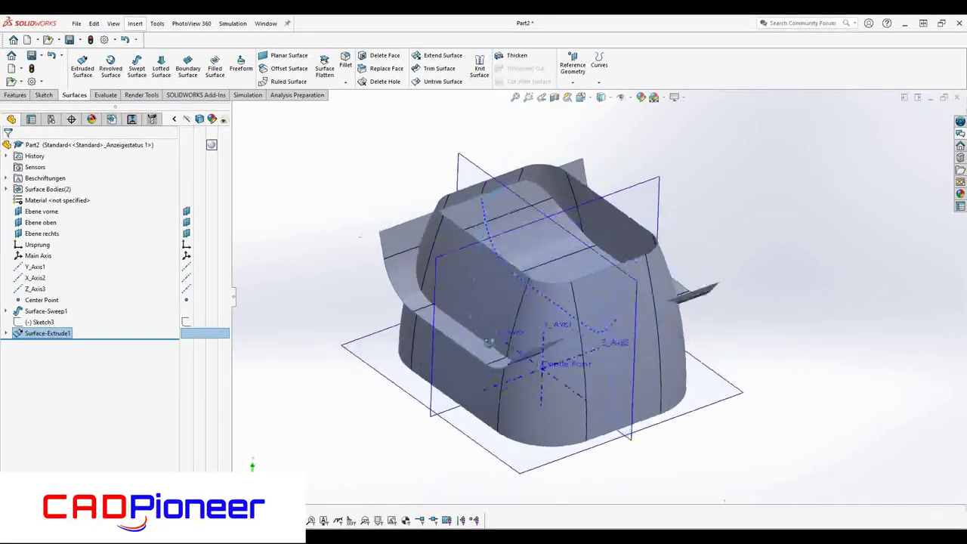
- Mutually trim Surface-Sweep1 and Surface-Extrude1 into one saddle-topped shell
left_click(438, 68)
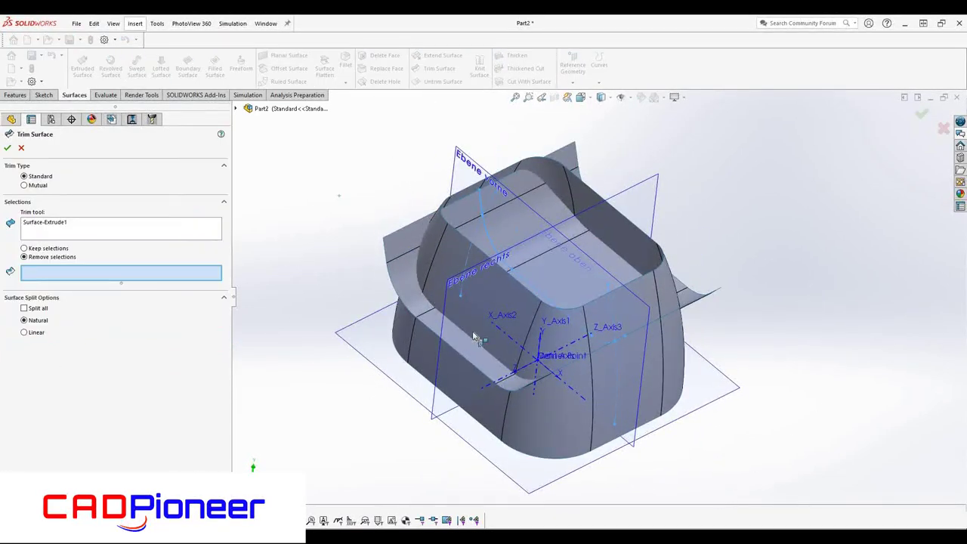
left_click(23, 185)
right_click(167, 223)
left_click(413, 306)
left_click(413, 306)
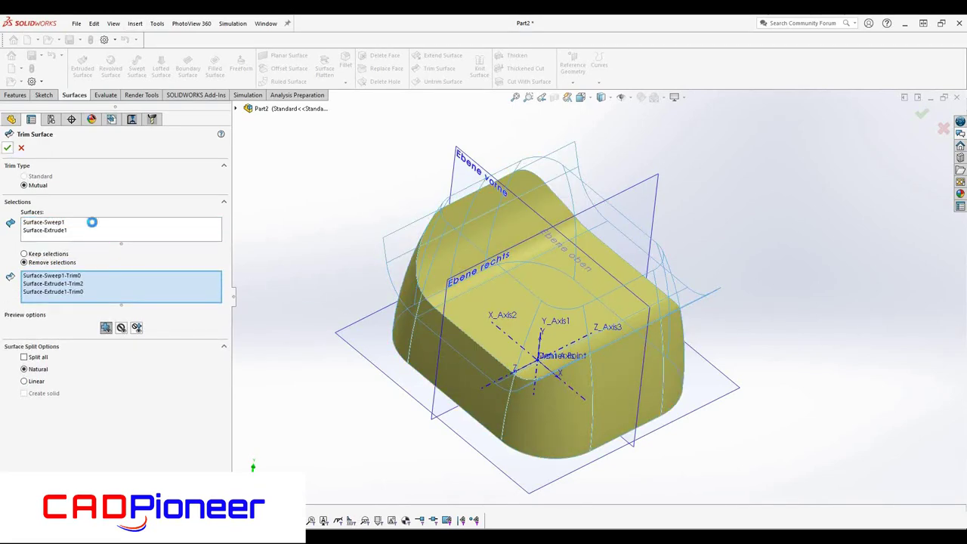
left_click(15, 151)
- Show Sketch1's dimensions on the model and inspect the trimmed shell
left_click(46, 334)
type("20")
mouse_move(586, 290)
middle_mouse_down()
mouse_move(281, 278)
mouse_move(437, 380)
mouse_move(7, 362)
middle_mouse_up()
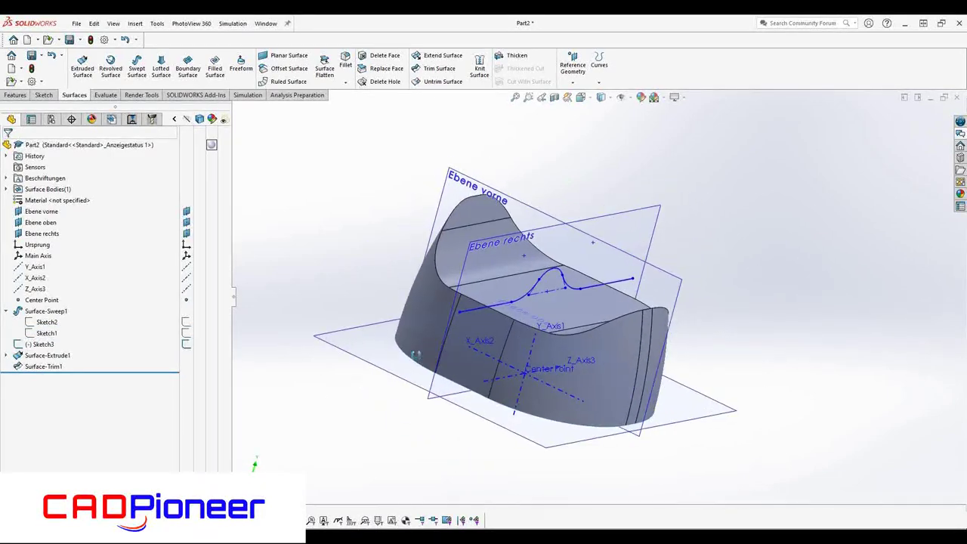
- Show Sketch4's dimensions and change the extruded surface's depth dimension to 160
left_click(7, 356)
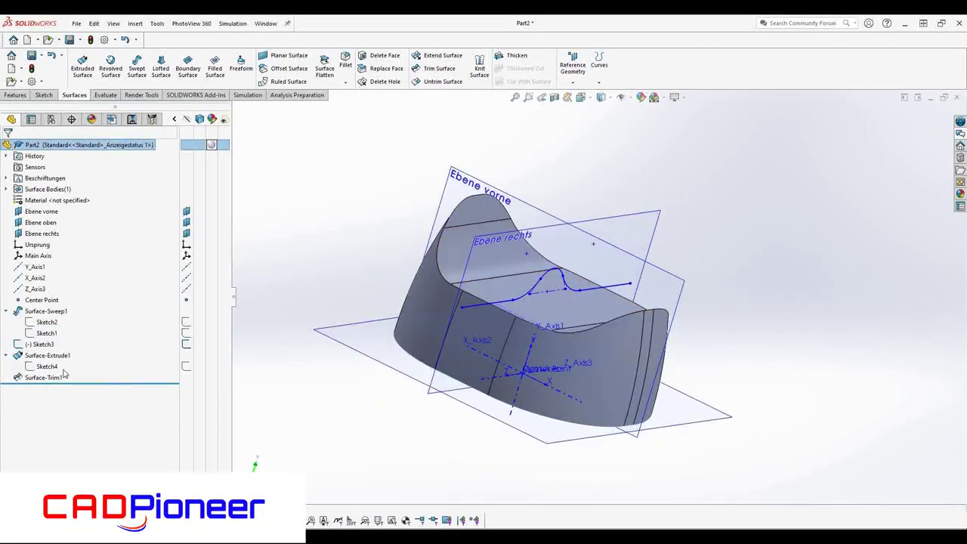
left_click(47, 366)
left_click_drag(693, 316, 693, 317)
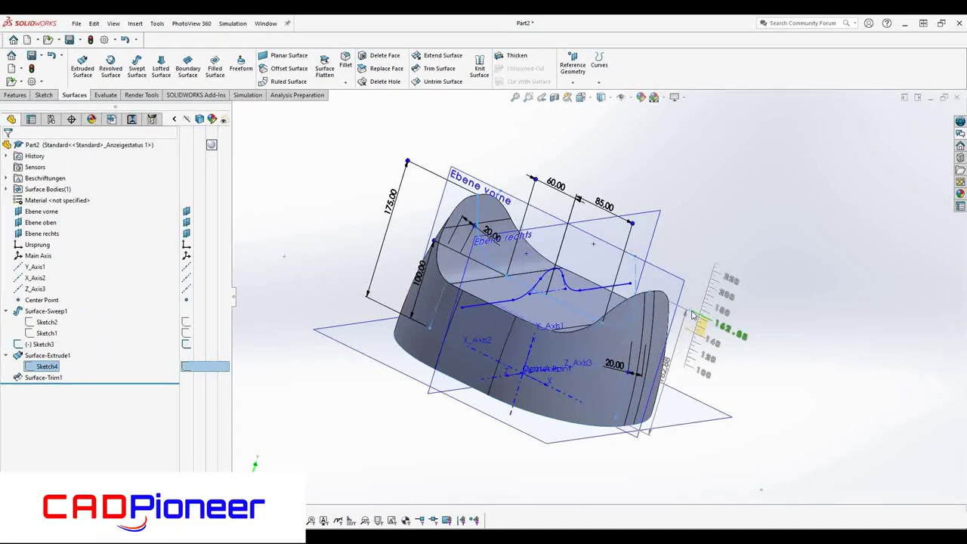
left_click_drag(667, 366, 659, 366)
type("60")
key("Return")
key("Escape")
key("Escape")
middle_click_drag(502, 341, 533, 364)
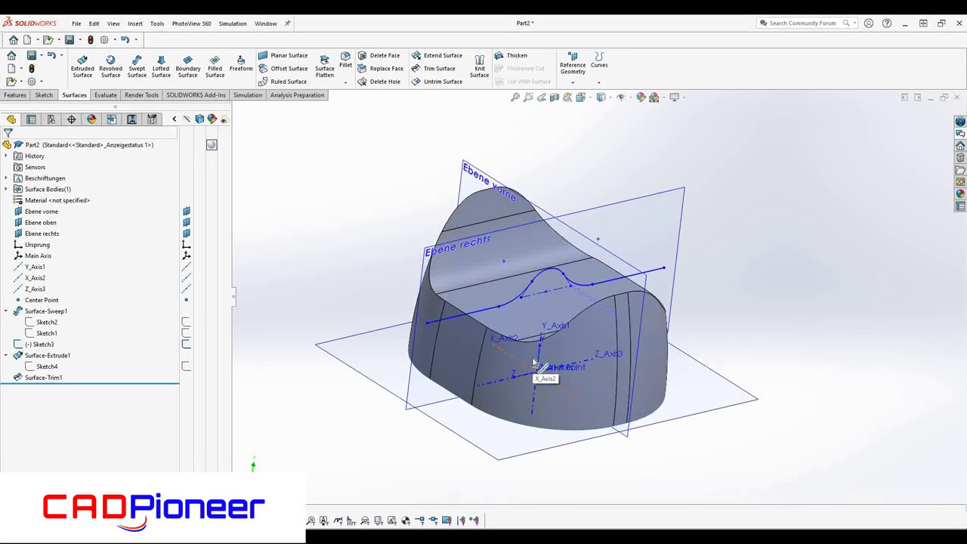
- Round the shell's top rim edge with a 5 mm fillet and start a sketch on Plane1
left_click(345, 64)
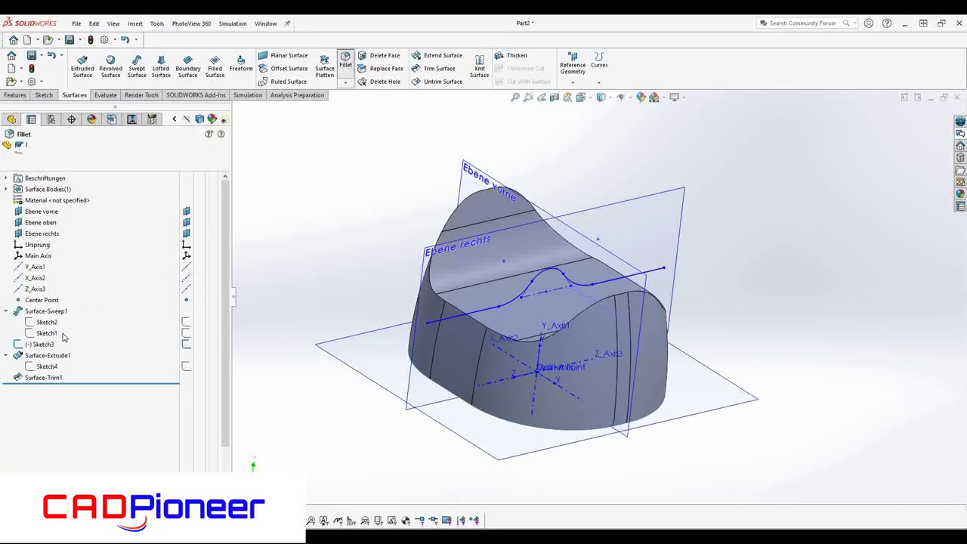
double_click(45, 352)
type("10")
left_click(455, 218)
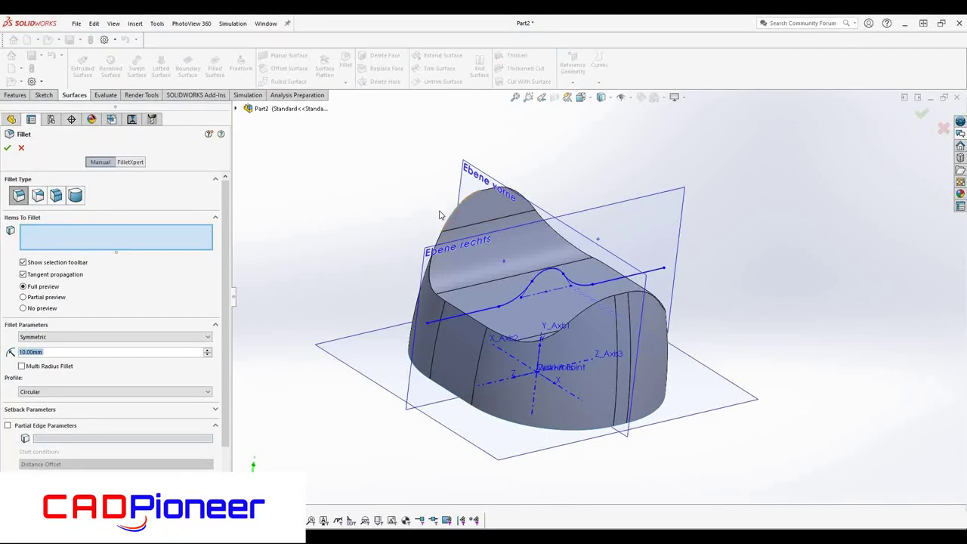
key("Return")
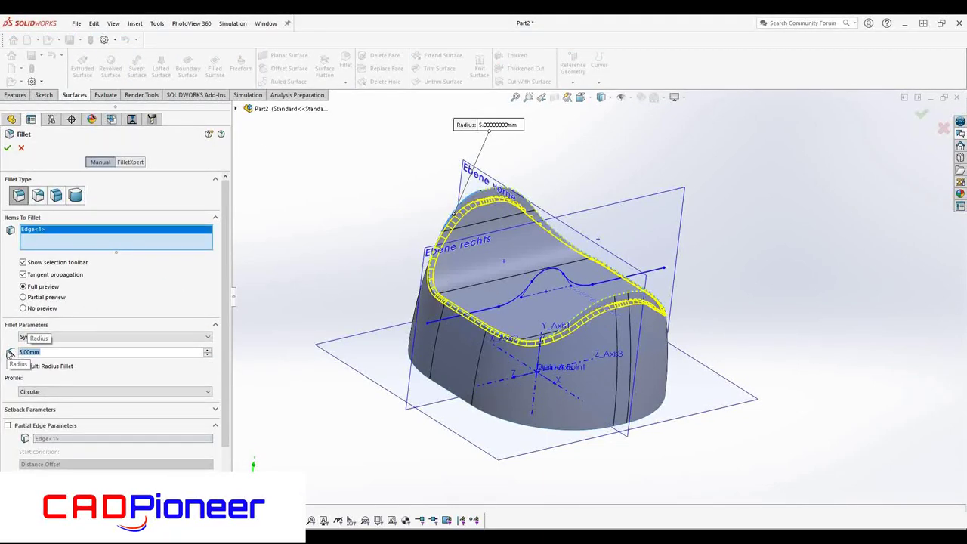
left_click(8, 148)
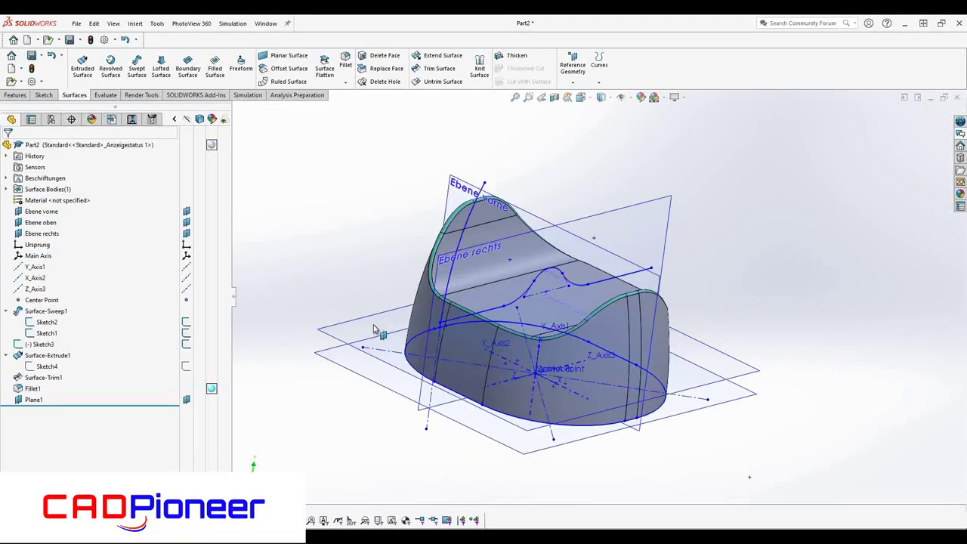
left_click(374, 329)
left_click(434, 278)
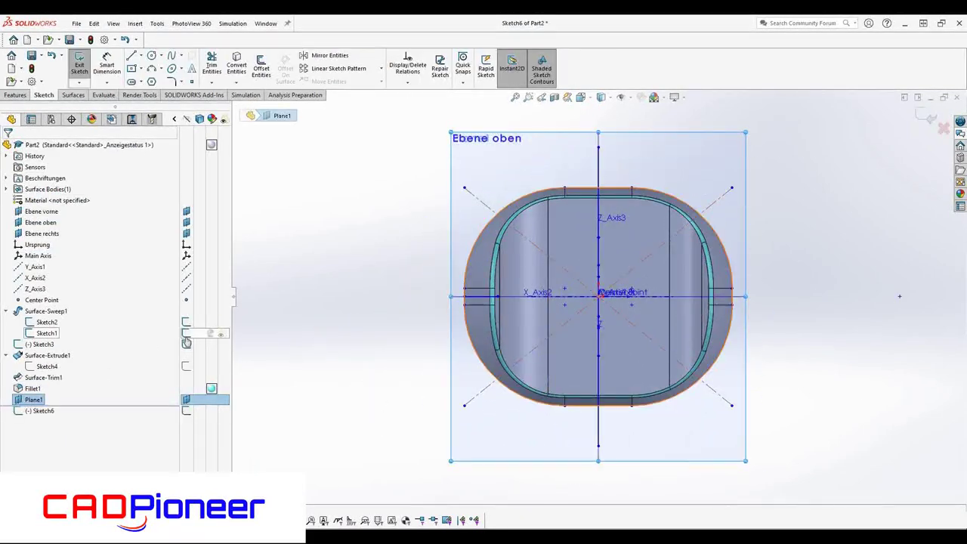
- Offset Sketch1's outline about 50 mm inward with Reverse checked
left_click(47, 322)
left_click(261, 66)
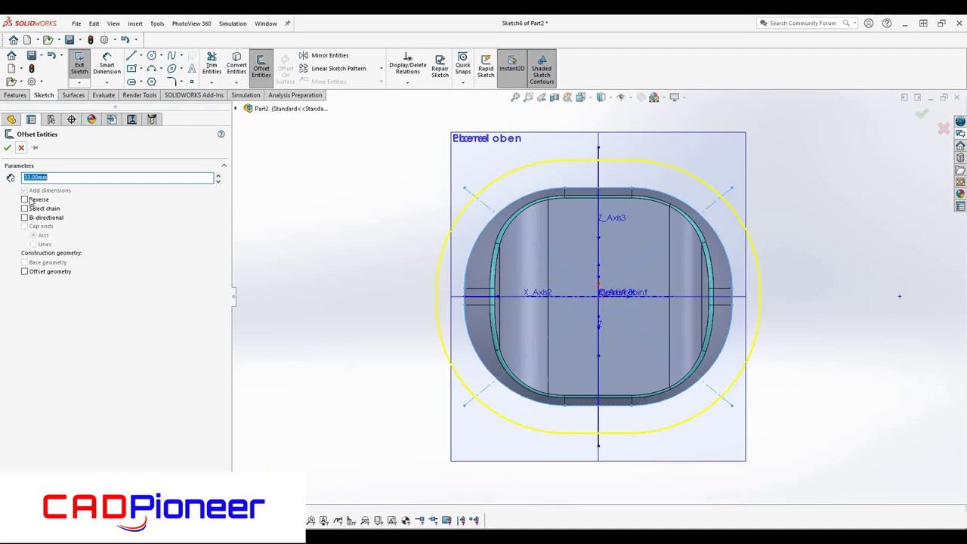
left_click(218, 175)
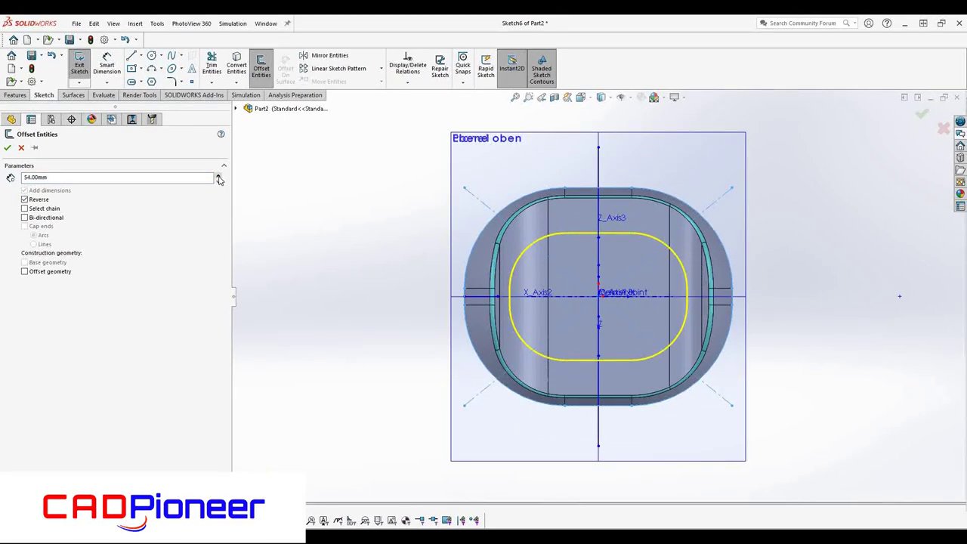
left_click(217, 185)
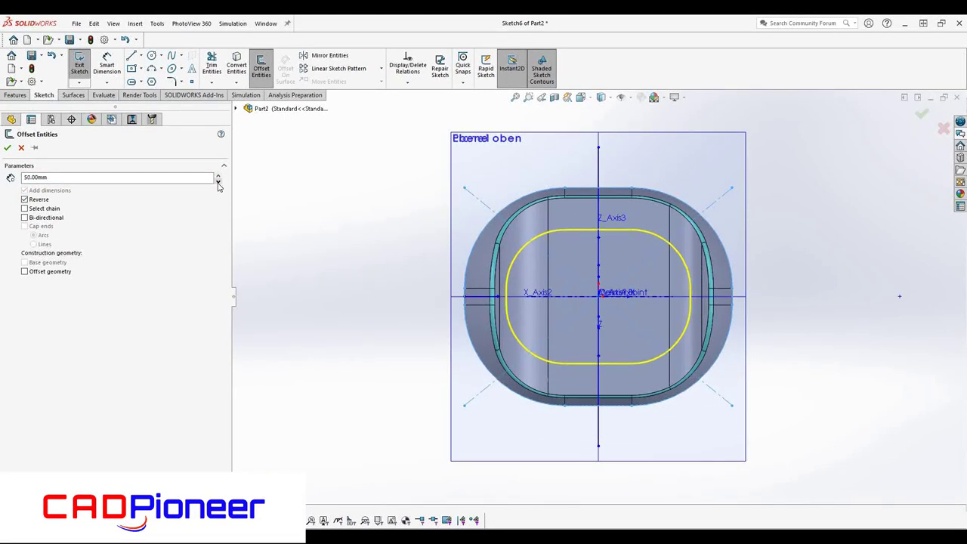
key("Return")
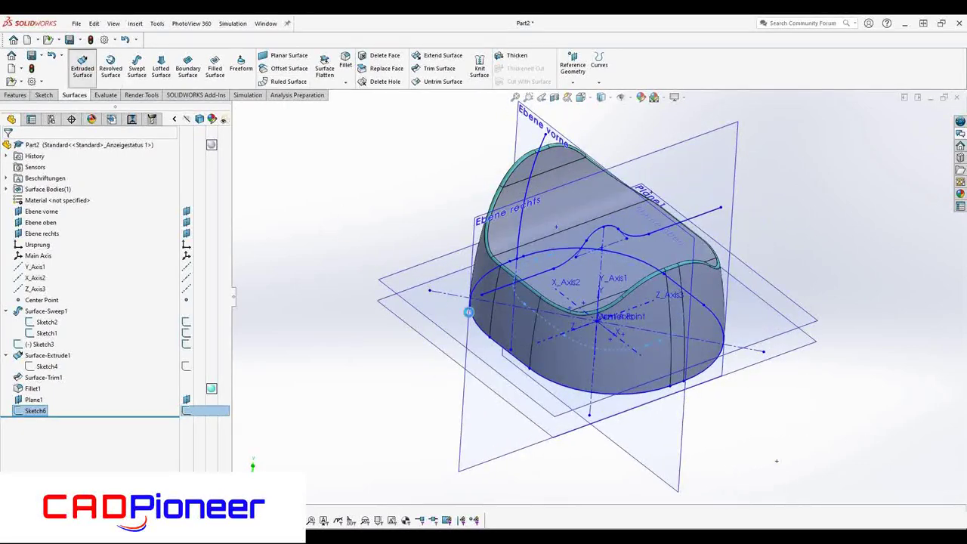
- Extrude the offset outline as a 300 mm surface with a 5° outward draft
left_click(82, 67)
left_click(24, 274)
left_click(220, 258)
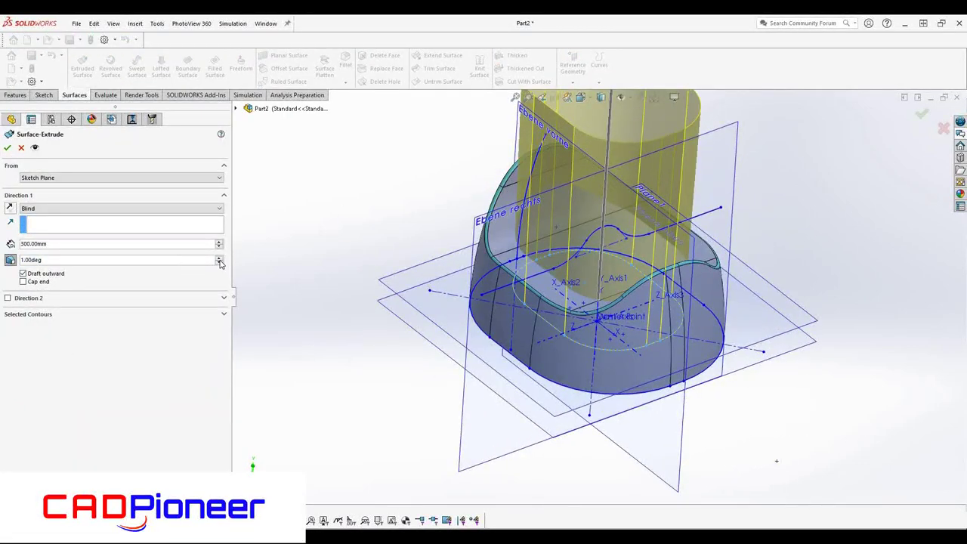
left_click(219, 258)
left_click(219, 259)
left_click(219, 259)
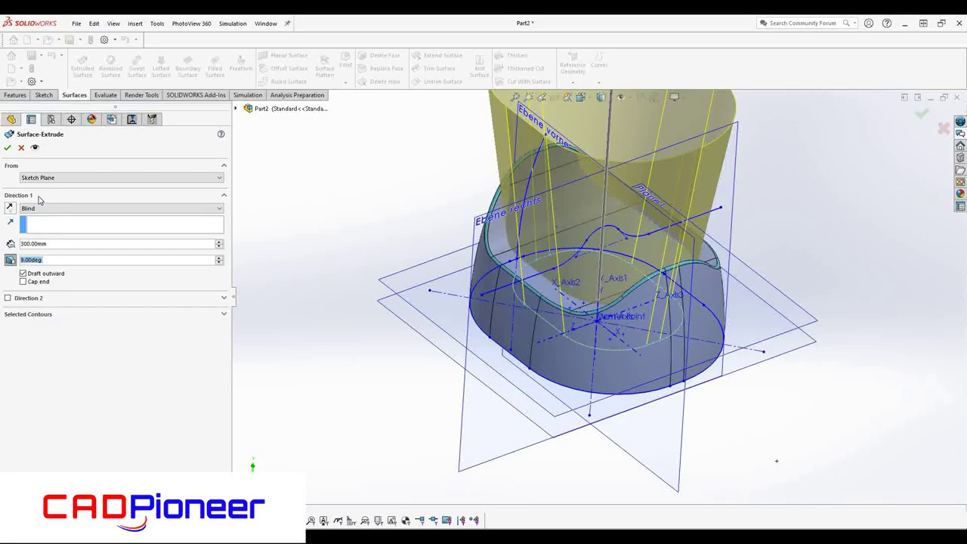
middle_click_drag(546, 268, 574, 318)
left_click(218, 263)
left_click(218, 263)
left_click(218, 262)
left_click(218, 263)
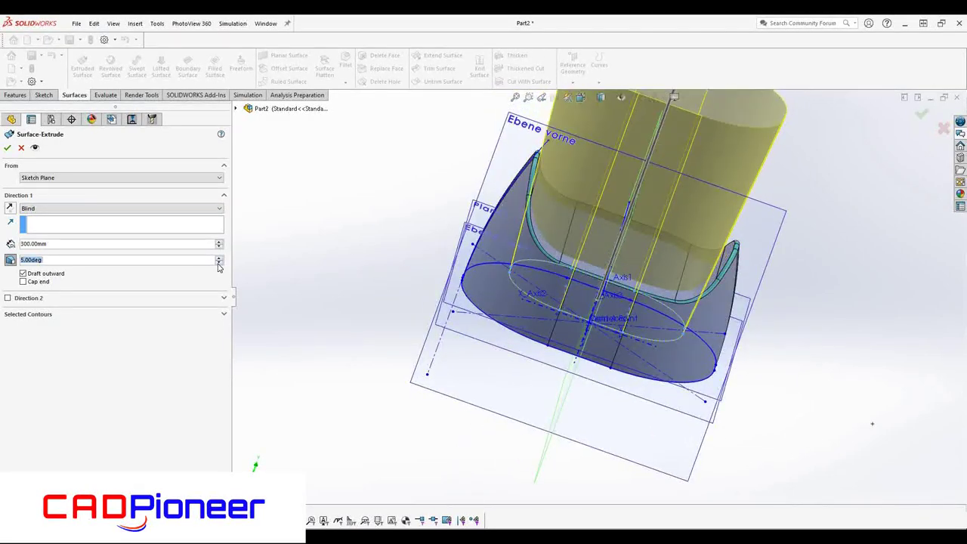
left_click(10, 148)
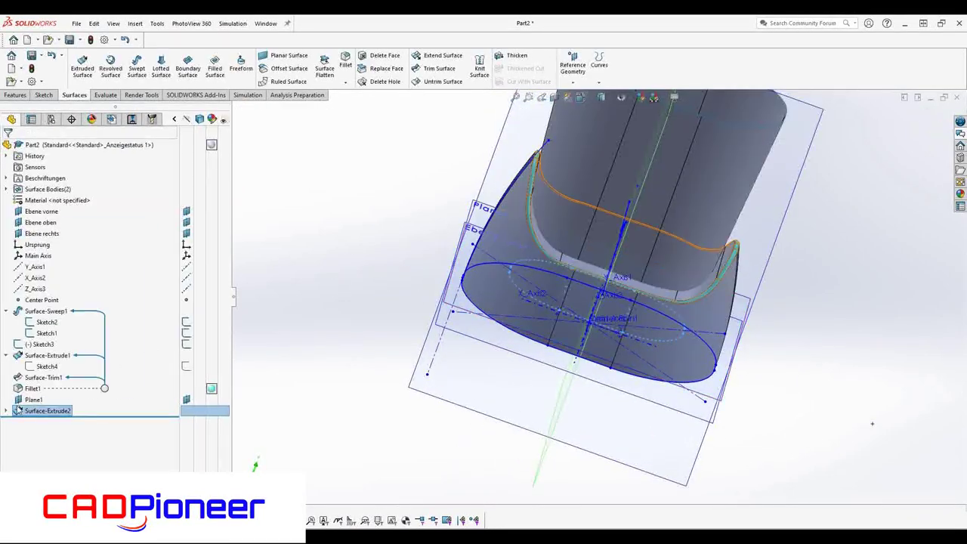
- Reopen Surface-Extrude2 from the feature tree and accept it again
middle_click_drag(316, 377, 668, 312)
left_click(667, 311)
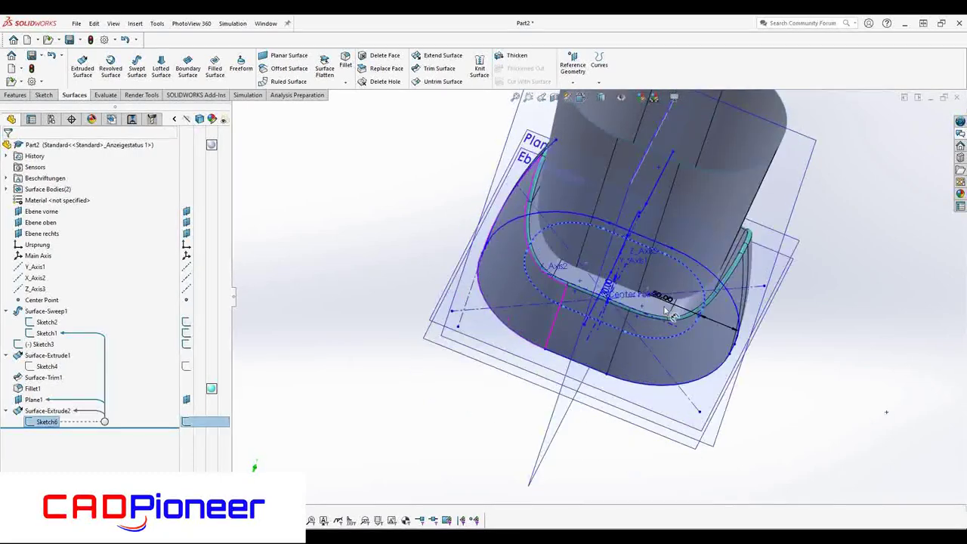
left_click(296, 220)
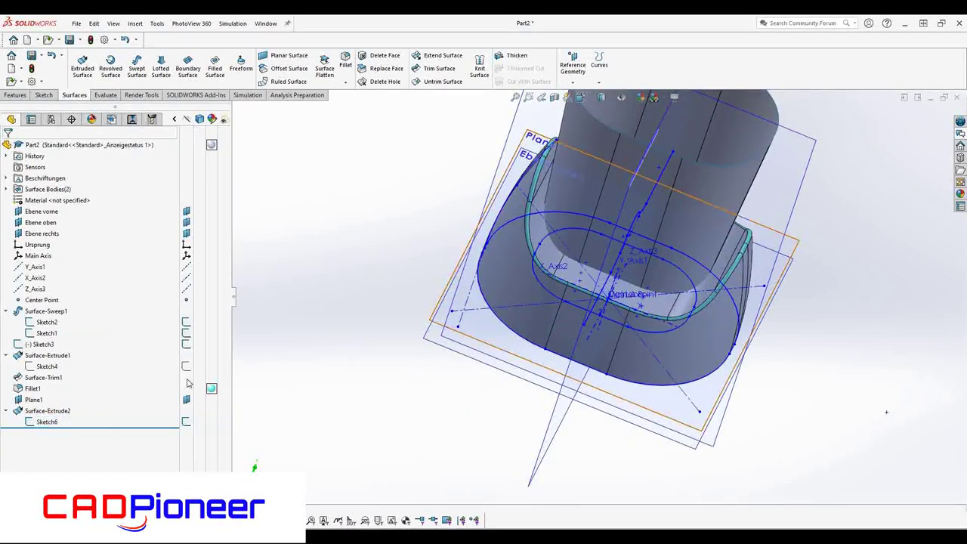
left_click(48, 411)
left_click(43, 378)
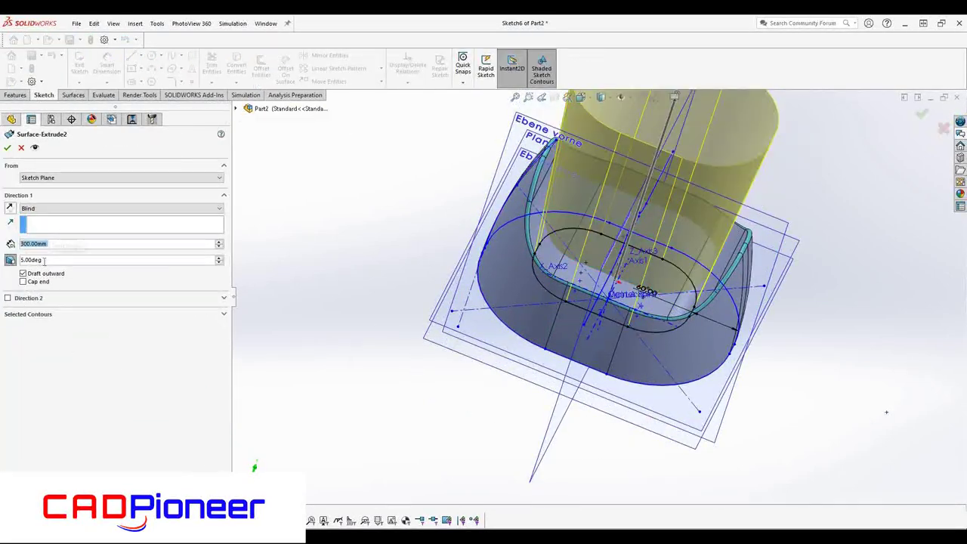
key("Return")
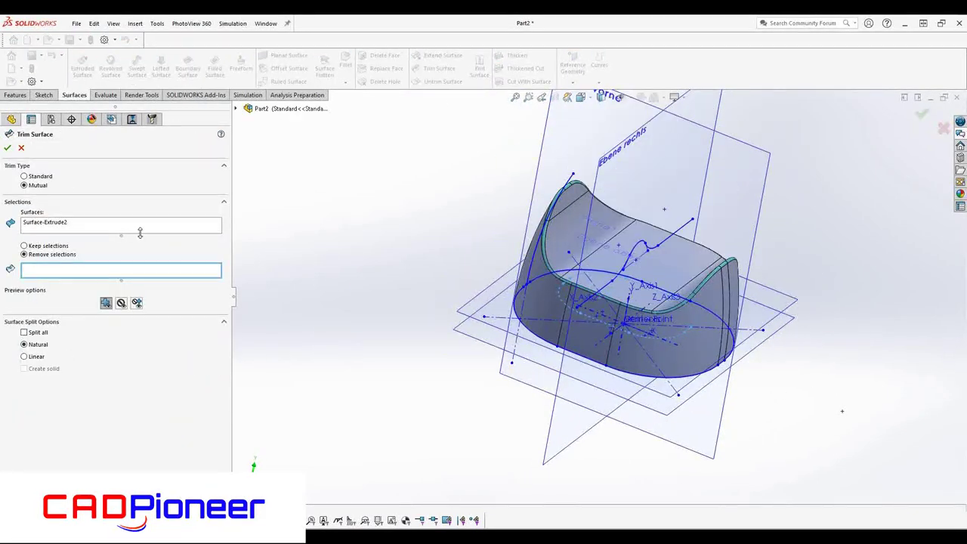
- Mutually trim the basin wall Surface-Extrude2 against Fillet1
left_click(550, 259)
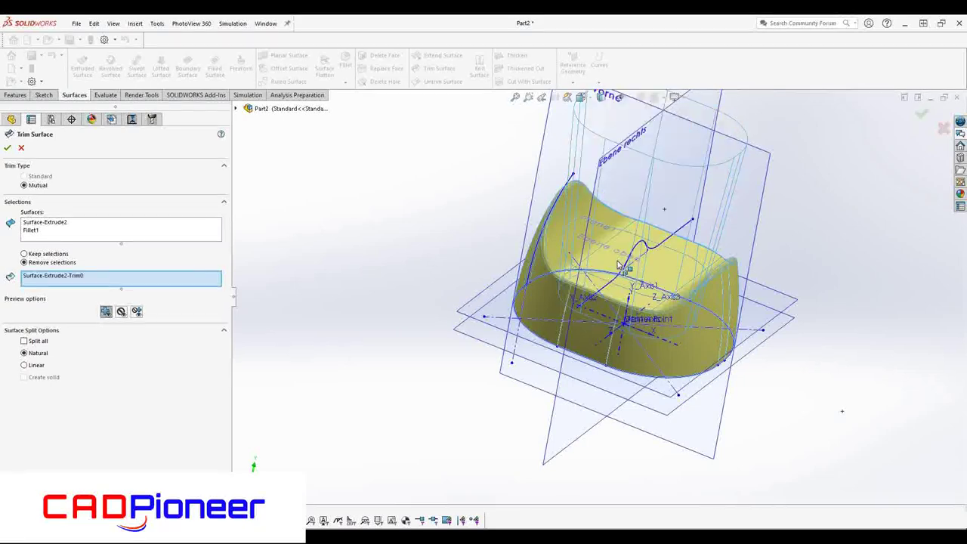
middle_click_drag(565, 282, 406, 315)
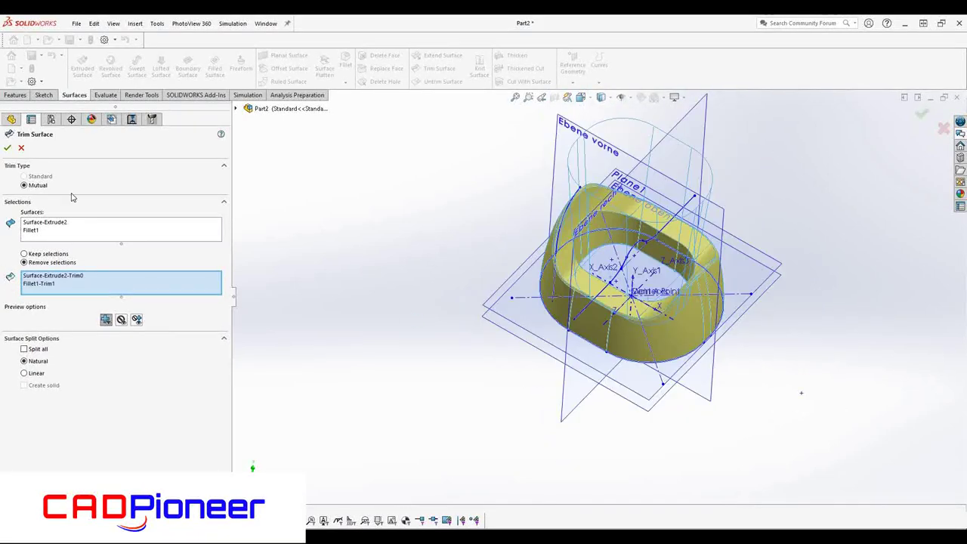
left_click(7, 148)
- Cap the basin with a planar surface from Sketch6 and knit all surfaces together
left_click(288, 60)
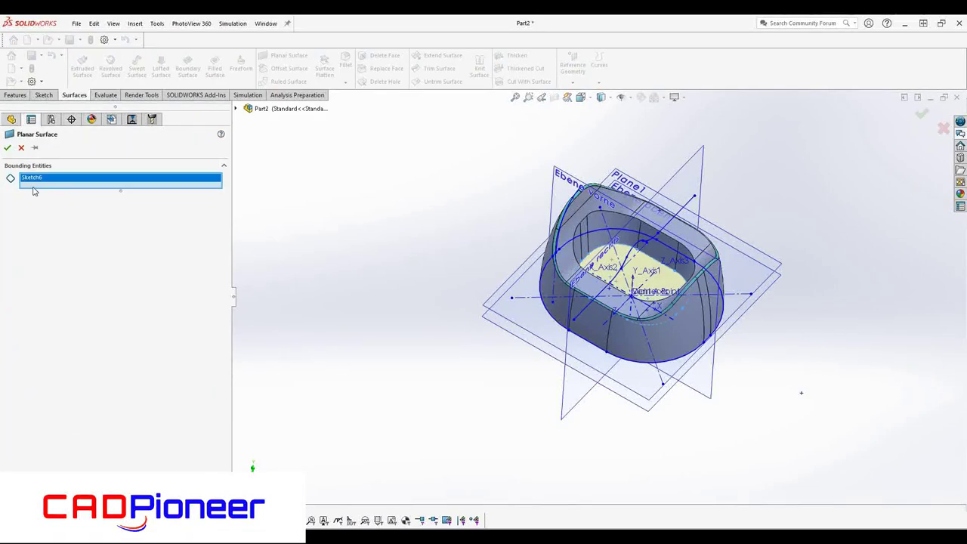
key("Return")
middle_click_drag(611, 316, 315, 70)
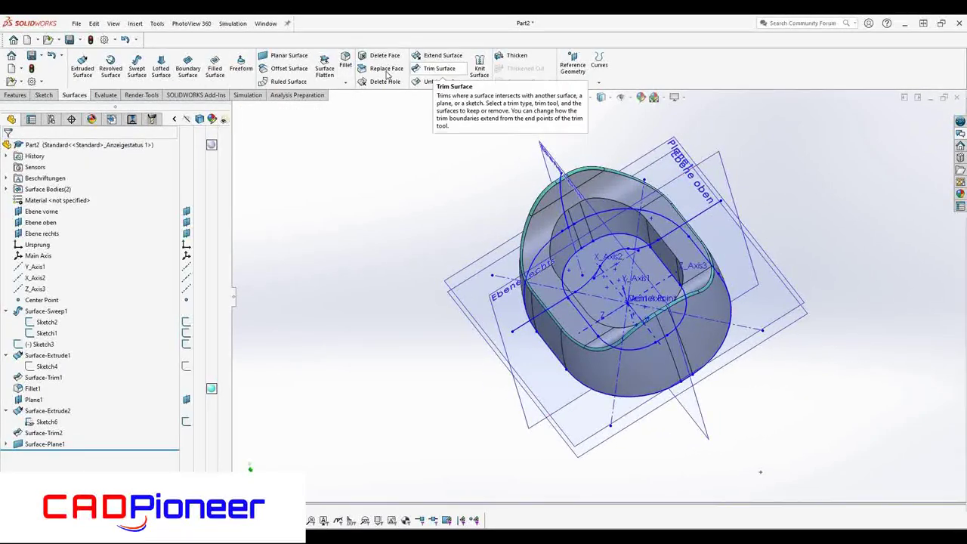
left_click(480, 66)
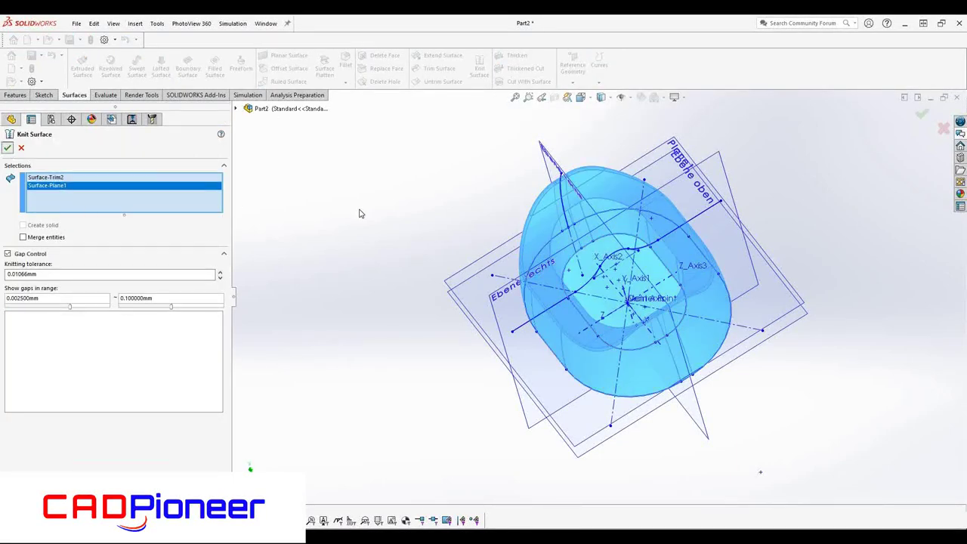
key("Return")
- Round the inner rim edge loop with a 40 mm fillet
middle_click_drag(360, 214, 582, 258)
key("f")
left_click(588, 296)
key("Return")
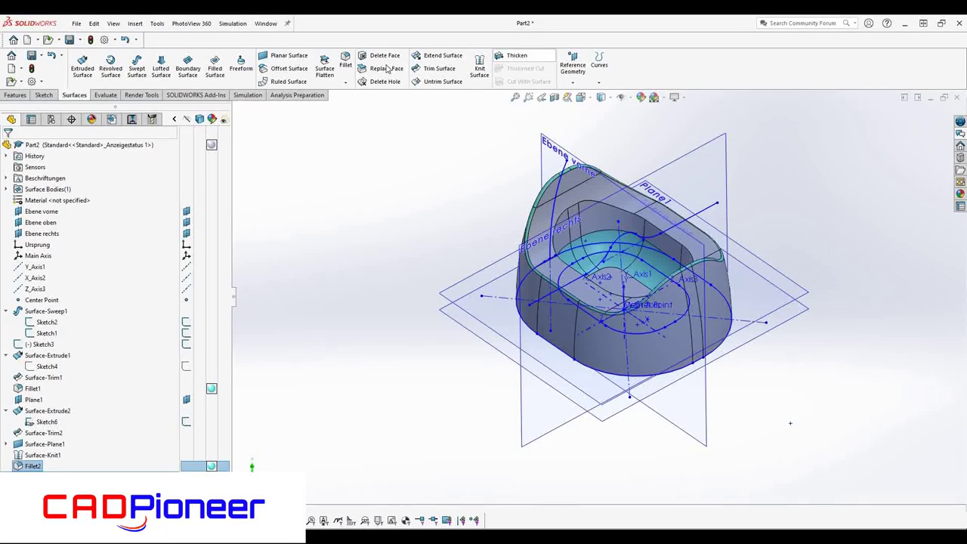
key("f")
left_click(651, 229)
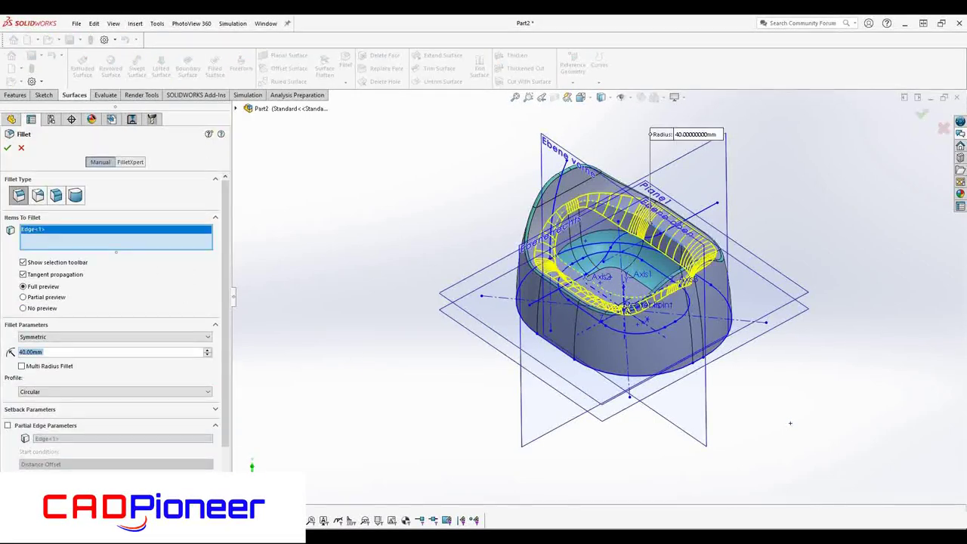
key("Return")
- Open a new sketch on Ebene rechts for a three-point arc
middle_click_drag(790, 423, 683, 144)
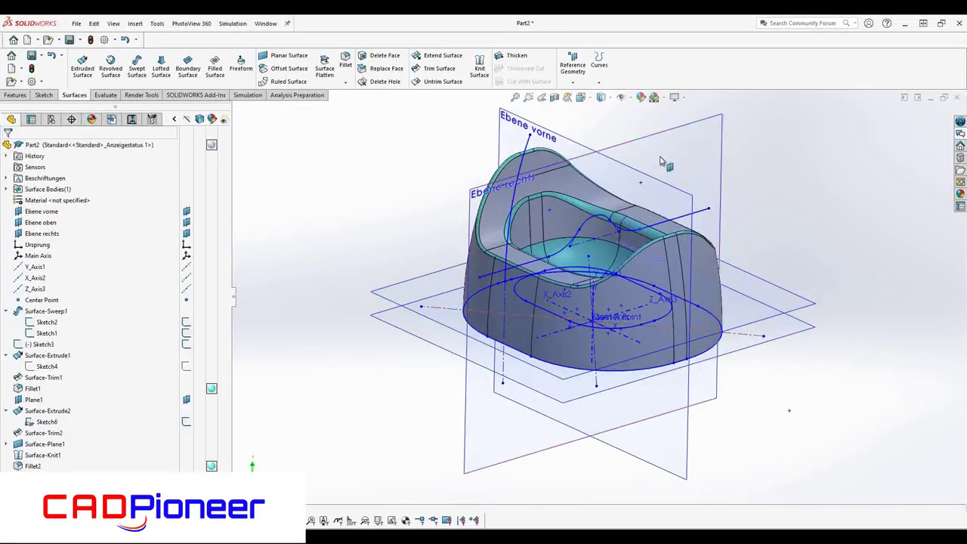
left_click(683, 143)
left_click(706, 127)
left_click(153, 69)
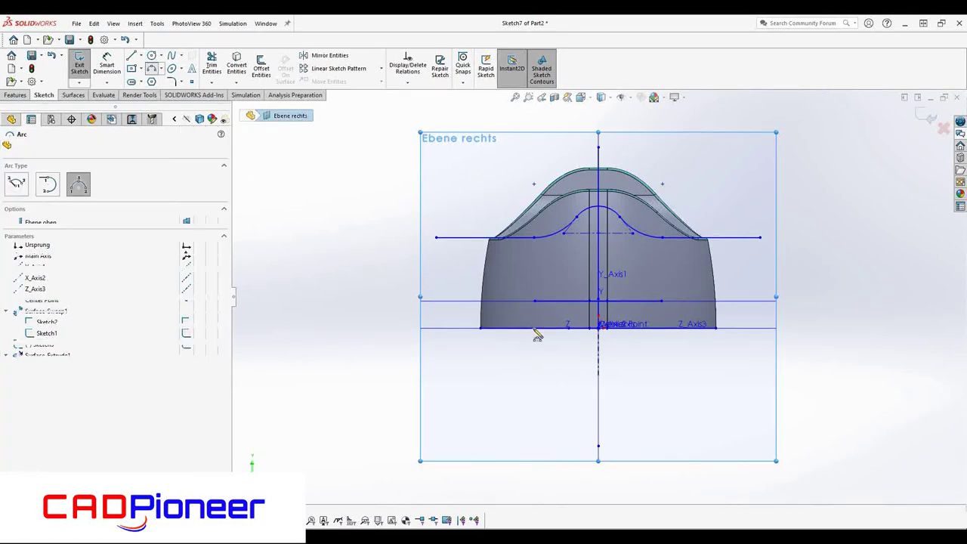
- Sketch a three-point arc across the base line with radius R117.34 and exit the sketch
left_click(536, 328)
left_click(677, 334)
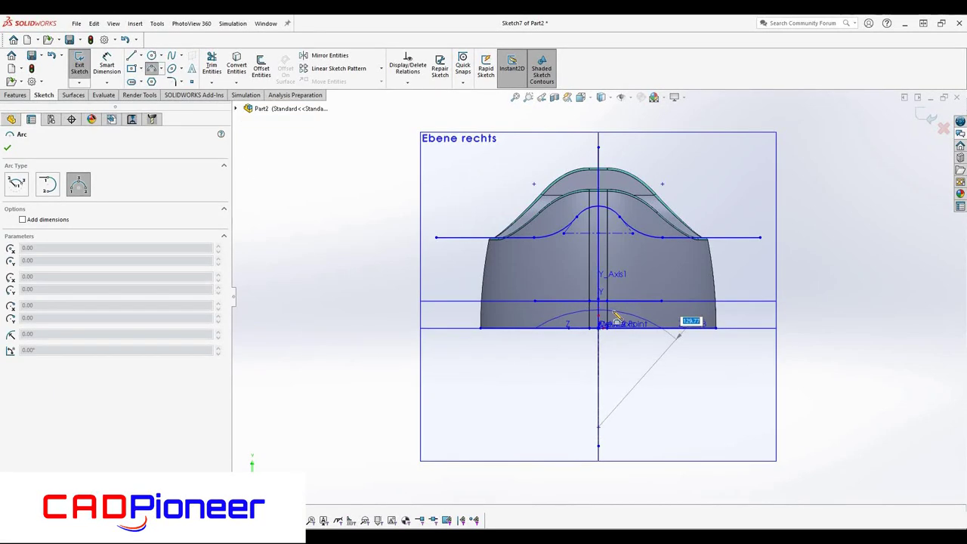
left_click(615, 312)
left_click(106, 64)
left_click(634, 311)
left_click(729, 261)
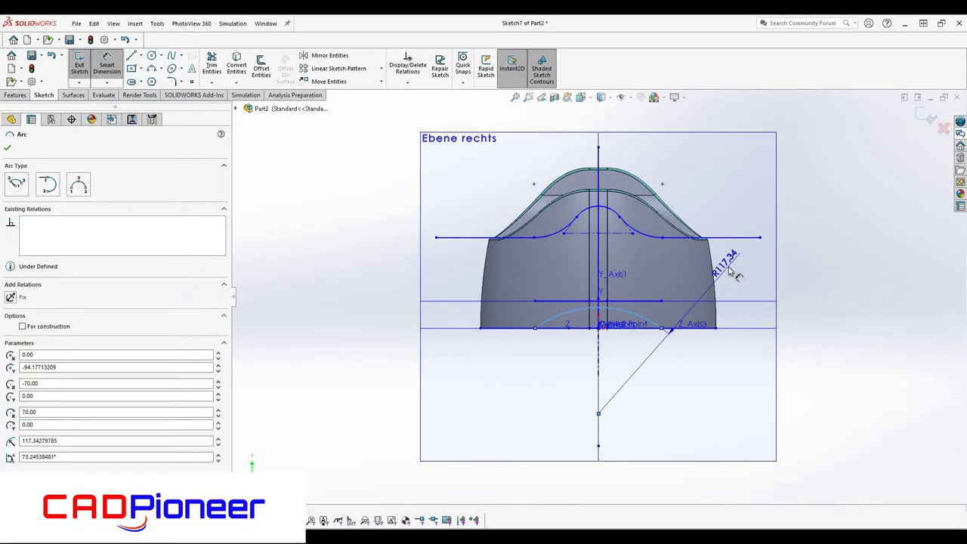
left_click(930, 118)
- Trim the body's base with Sketch7, removing the piece under the arc
left_click(439, 68)
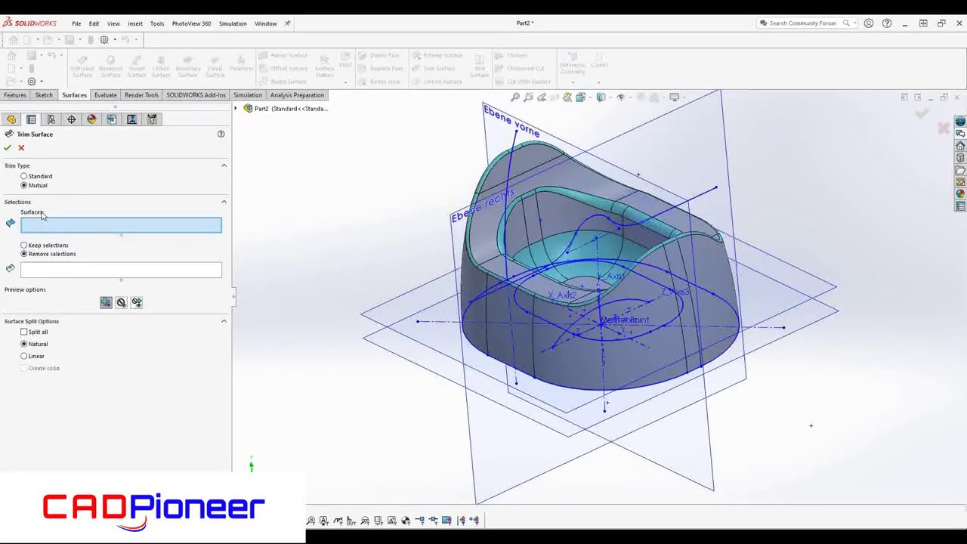
left_click(24, 176)
left_click(600, 219)
middle_click_drag(571, 367, 626, 370)
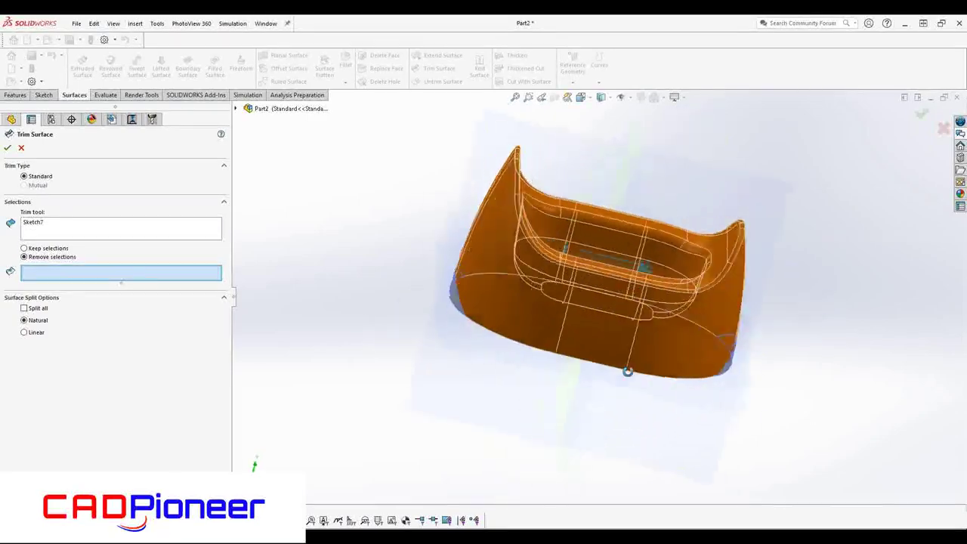
left_click(589, 340)
middle_click_drag(589, 340, 300, 339)
key("Return")
mouse_move(304, 298)
middle_mouse_down()
mouse_move(648, 377)
mouse_move(679, 355)
middle_mouse_up()
left_click(706, 182)
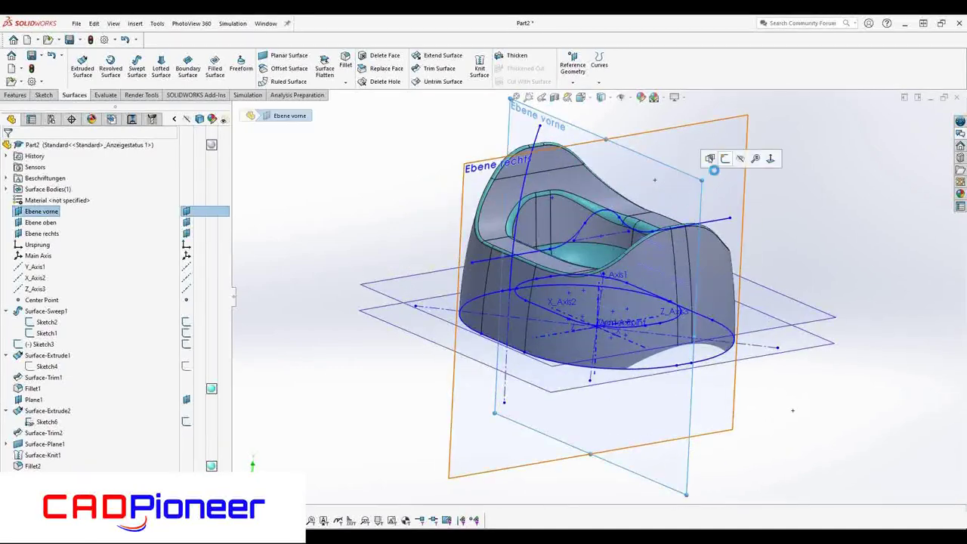
- Sketch a shallow three-point arc across the base line on Ebene vorne
left_click(744, 161)
left_click(151, 68)
left_click(514, 328)
left_click(708, 332)
left_click(637, 311)
- Add a centerline from the arc's middle leftward and select both for a relation
key("Escape")
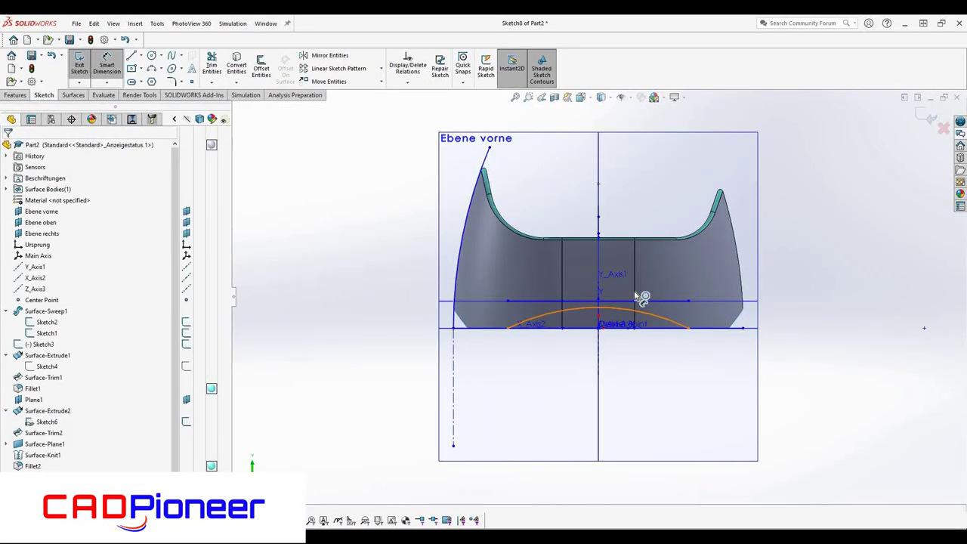
left_click(453, 307)
left_click(364, 309)
key("Escape")
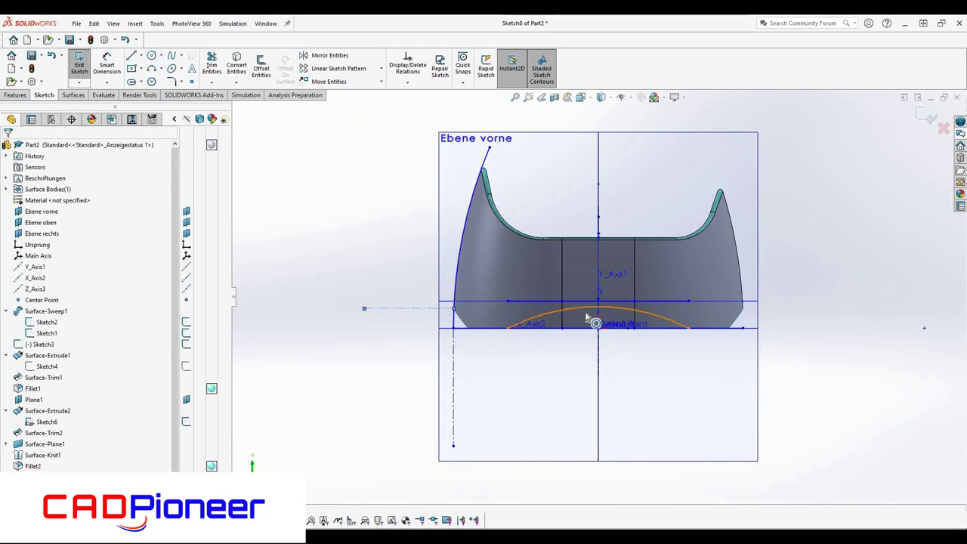
left_click(586, 318)
left_click(408, 308, "ctrl")
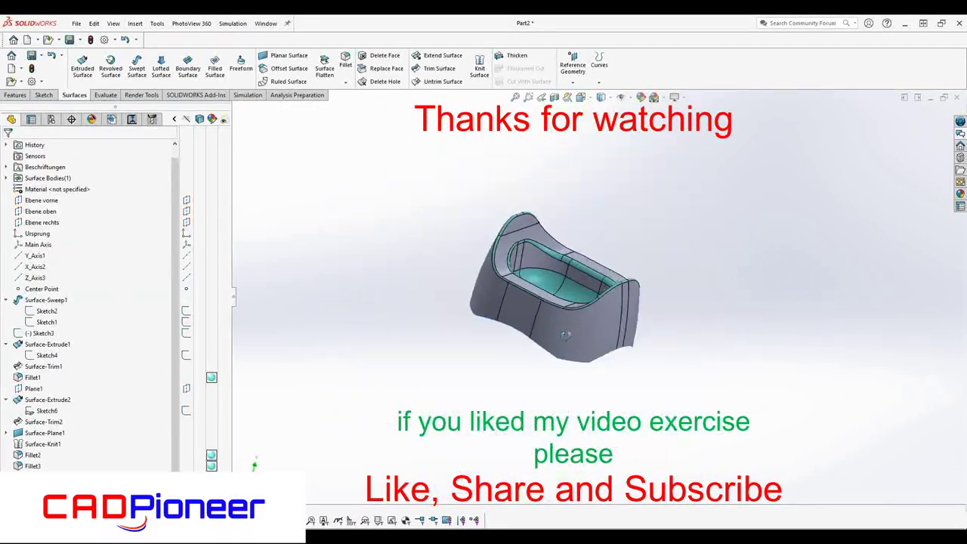
- Select Surface-Trim4 for Thicken and set it to thicken toward side 1
left_click(572, 339)
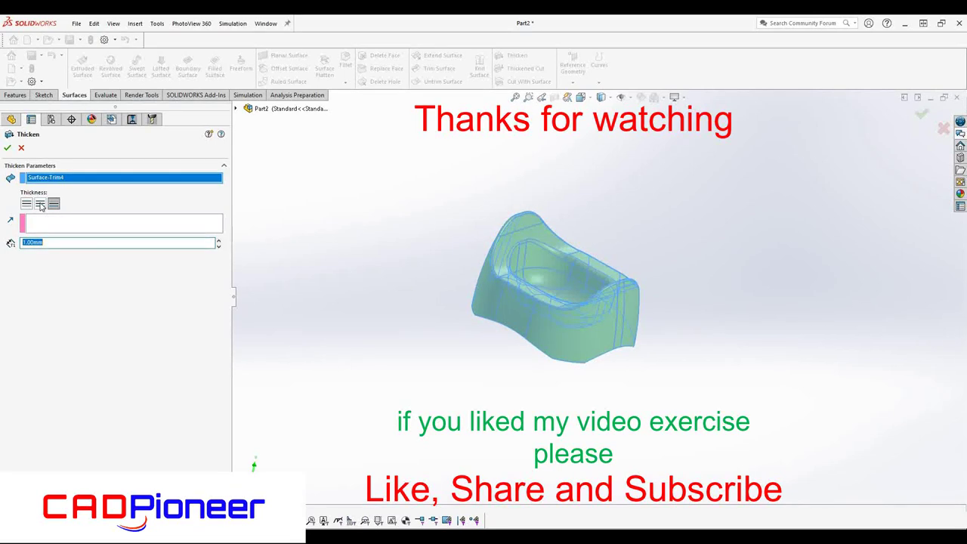
left_click(27, 206)
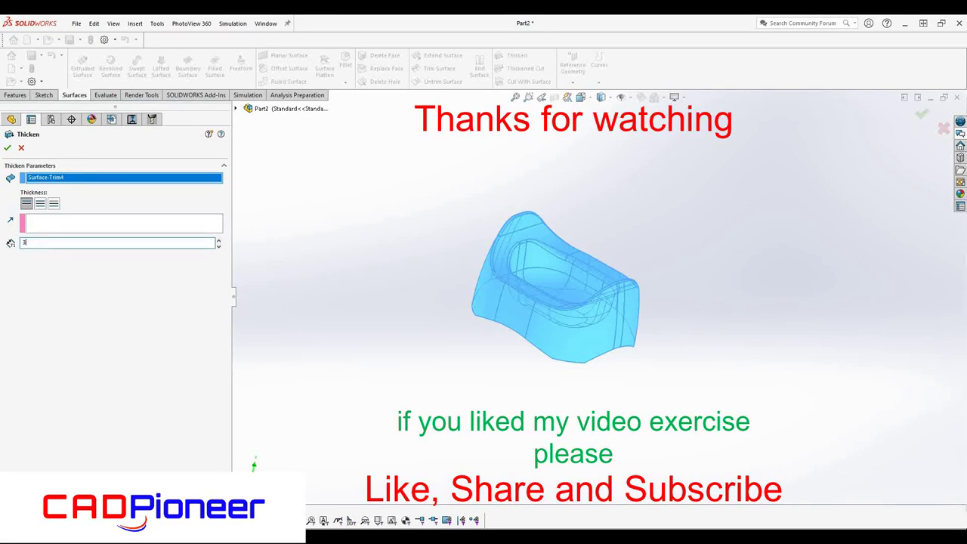